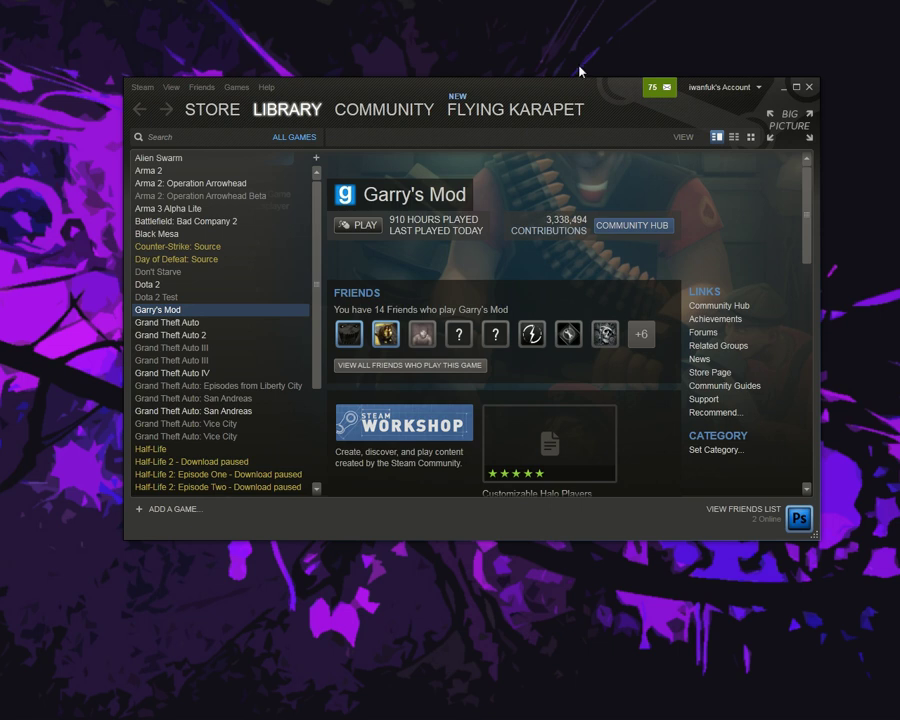
Launch Garry's Mod and start a single-player Sandbox game on gm_construct, undoing the last effect there
left_click_drag(580, 71, 573, 93)
left_click(356, 250)
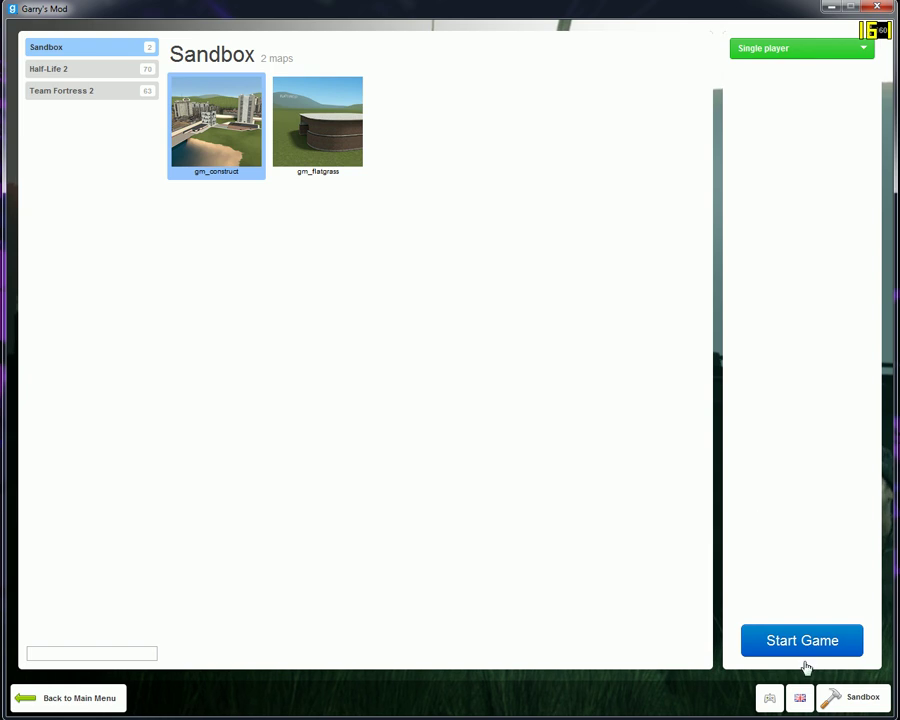
left_click(801, 639)
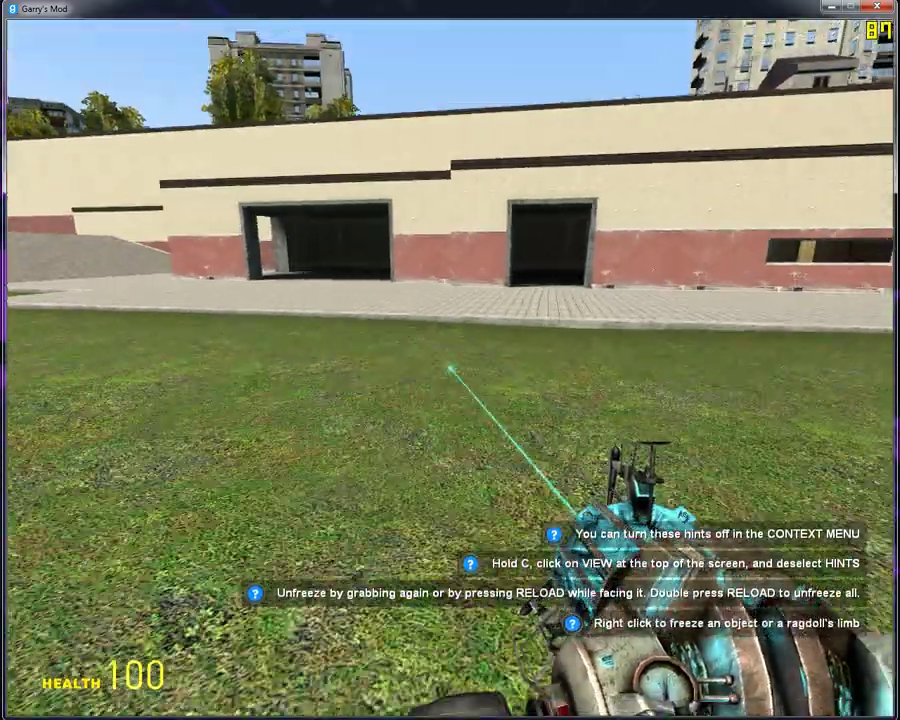
key("z")
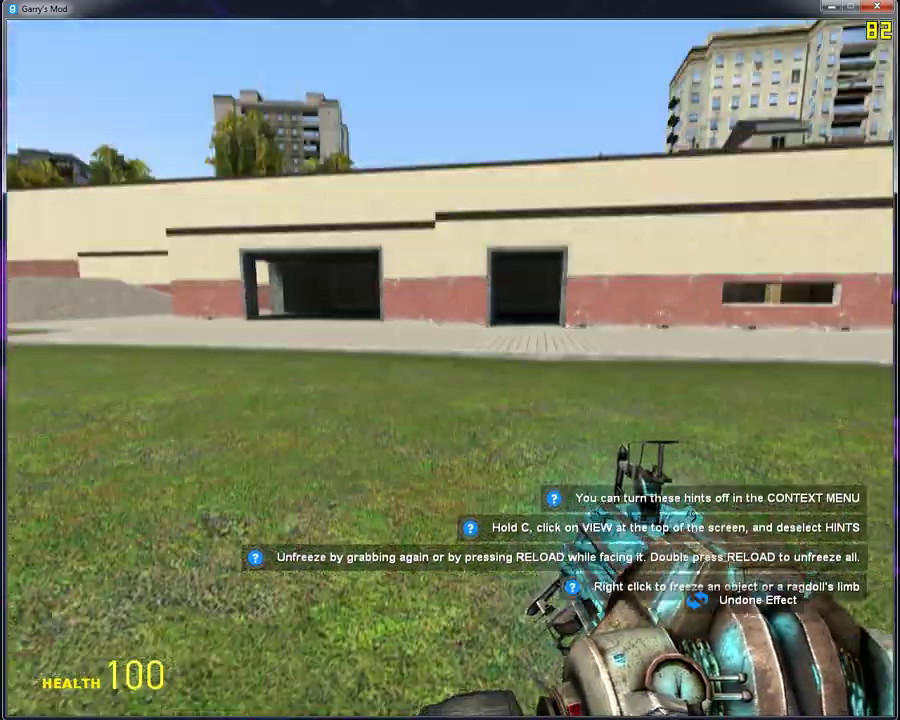
key("q")
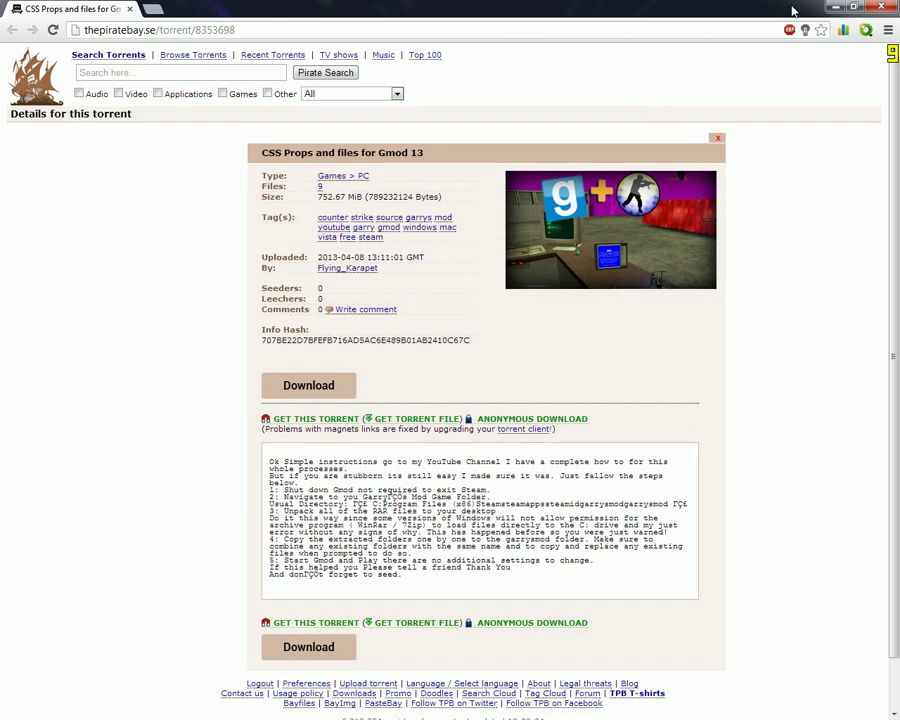
Restore down the browser window showing the CSS Props and files for Gmod 13 page and close it
mouse_move(792, 10)
left_mouse_down()
mouse_move(788, 80)
mouse_move(788, 29)
left_mouse_up()
double_click(787, 29)
double_click(800, 8)
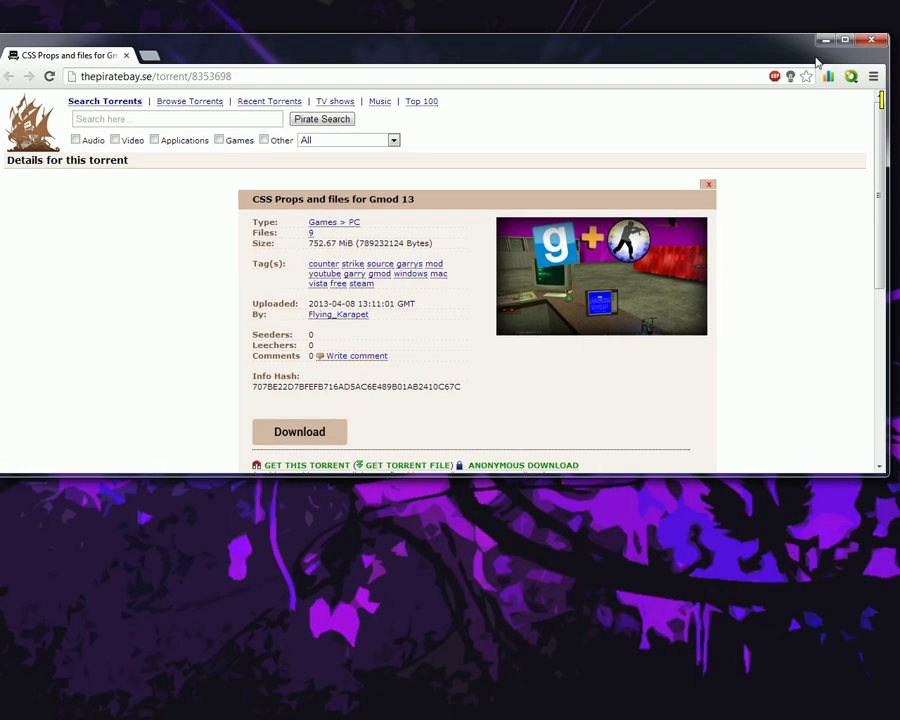
left_click(870, 33)
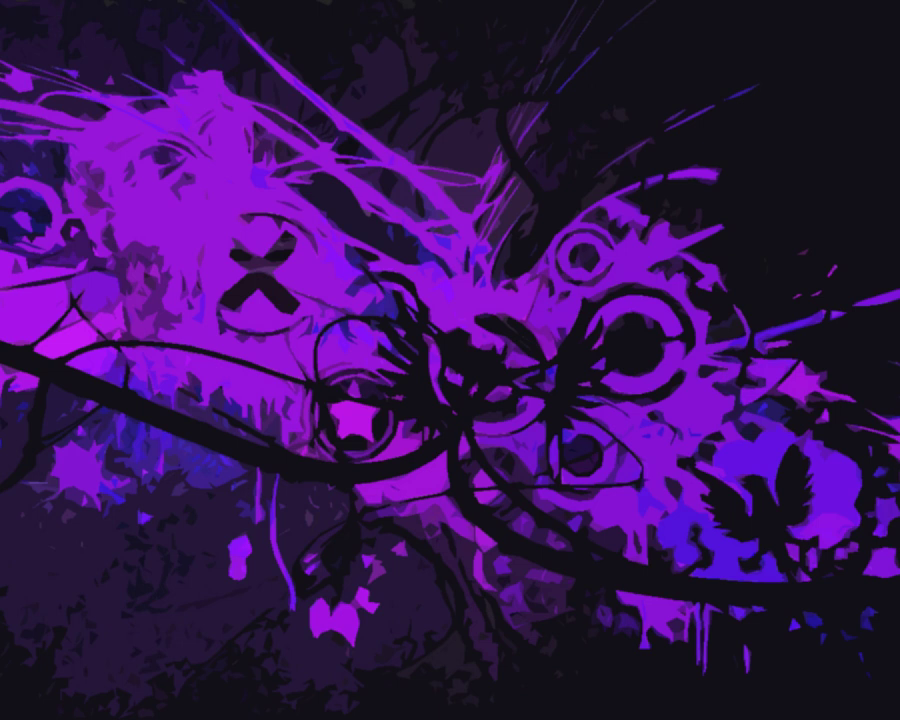
Move the CSS for Gmod folder to the middle of the desktop and open it
left_click_drag(110, 216, 406, 234)
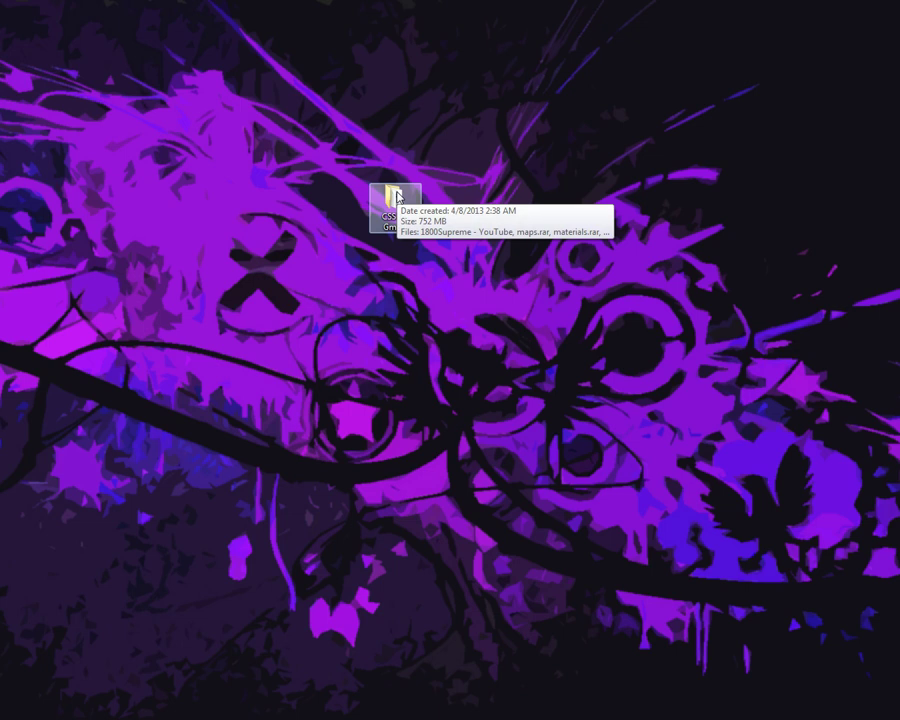
left_click(351, 213)
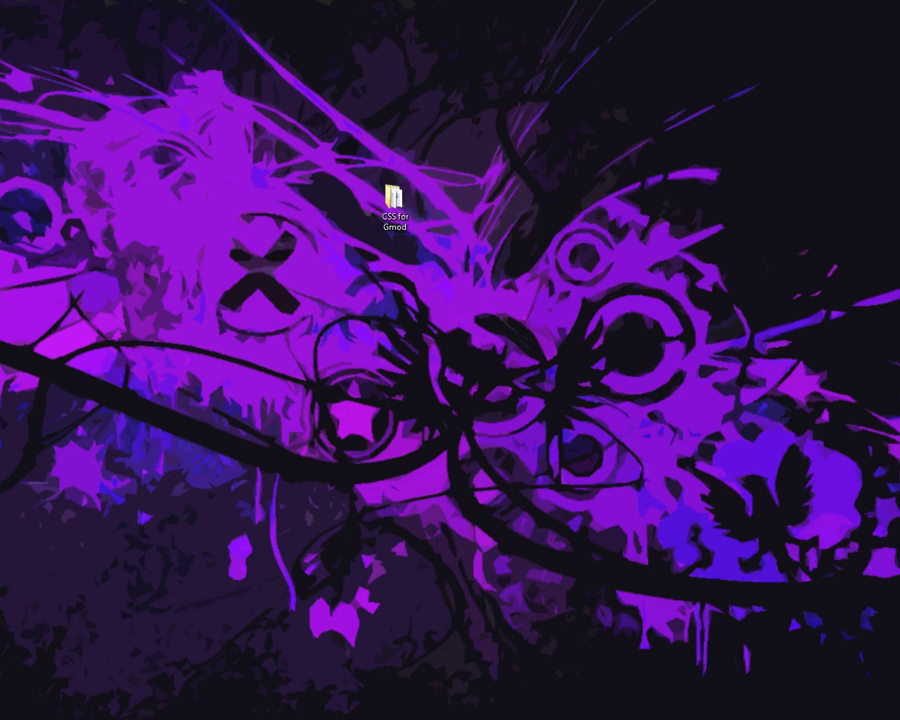
left_click_drag(700, 150, 709, 228)
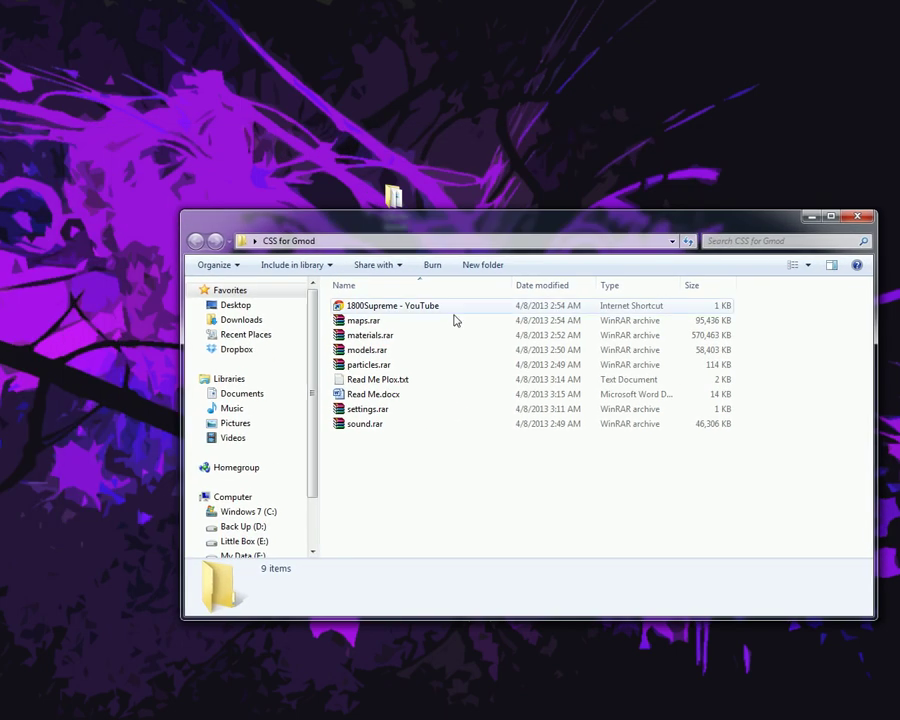
Look over the contents of the CSS for Gmod folder, including its RAR archives and the YouTube shortcut
left_click(364, 322)
left_click(387, 335)
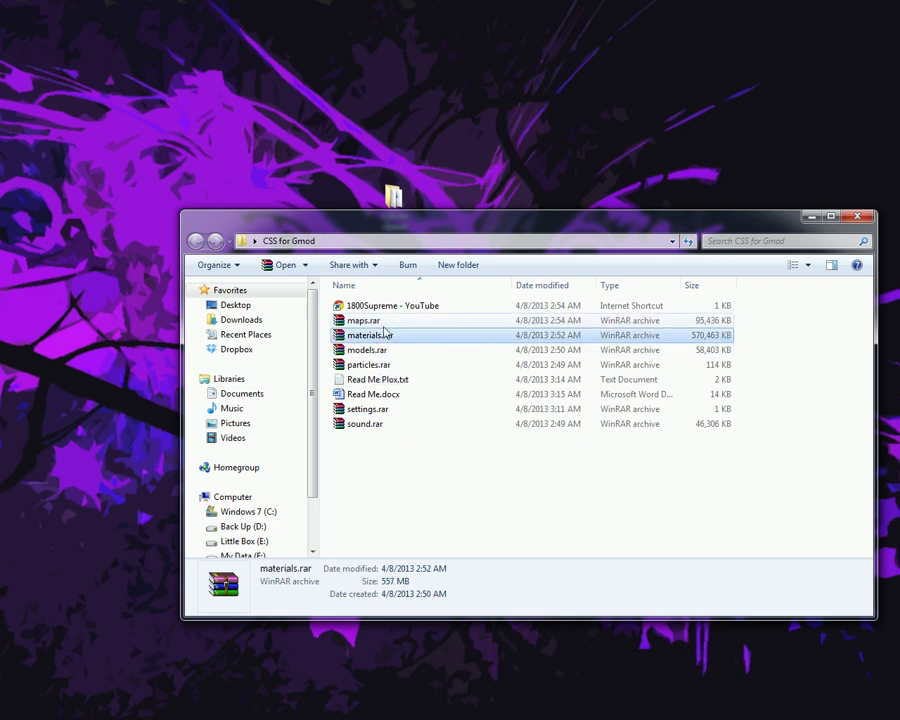
left_click(386, 322)
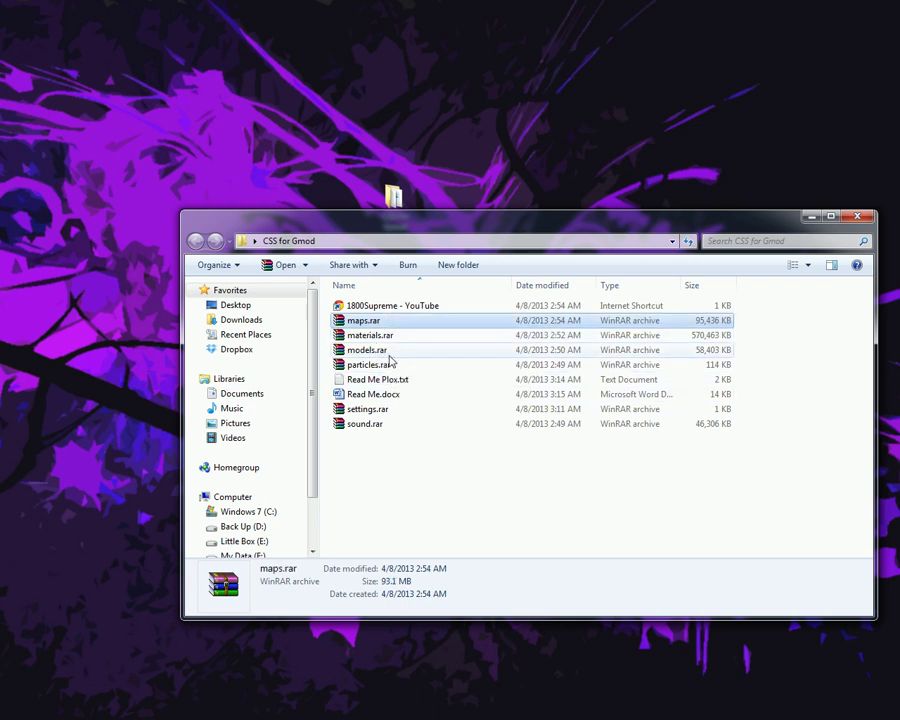
left_click(388, 351)
left_click(390, 366)
left_click_drag(400, 468, 368, 298)
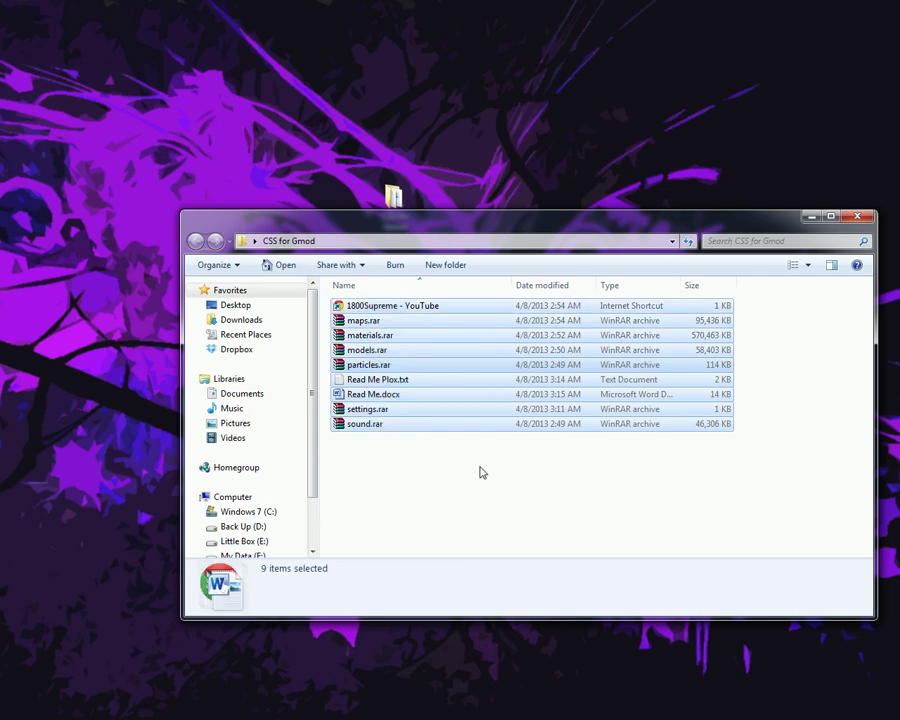
left_click(480, 472)
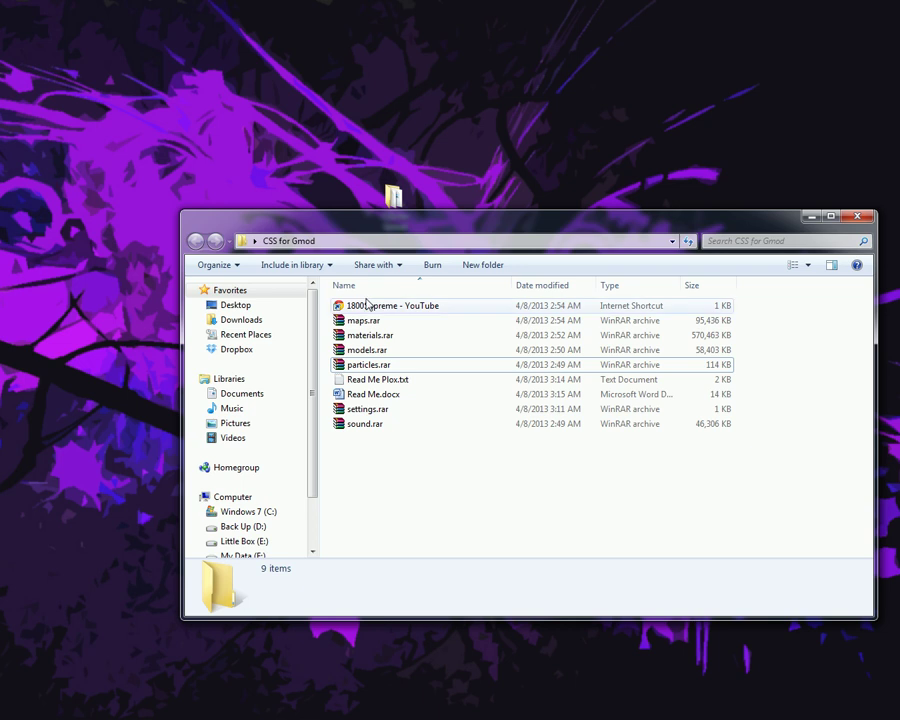
left_click(416, 310)
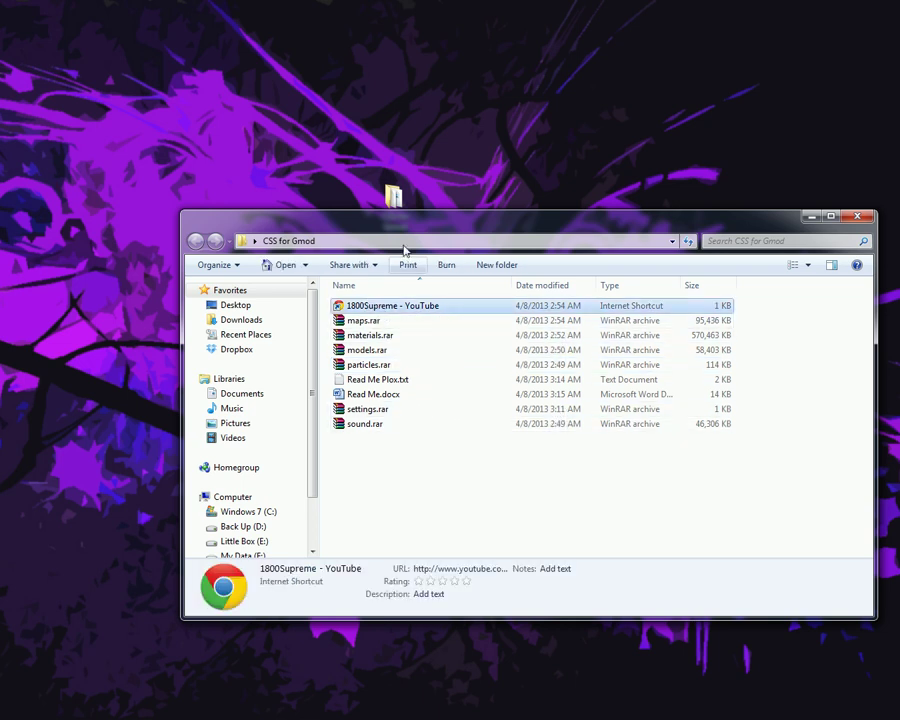
Create a new folder on the desktop with its default name and move the CSS for Gmod folder away from it
left_click_drag(413, 229, 397, 311)
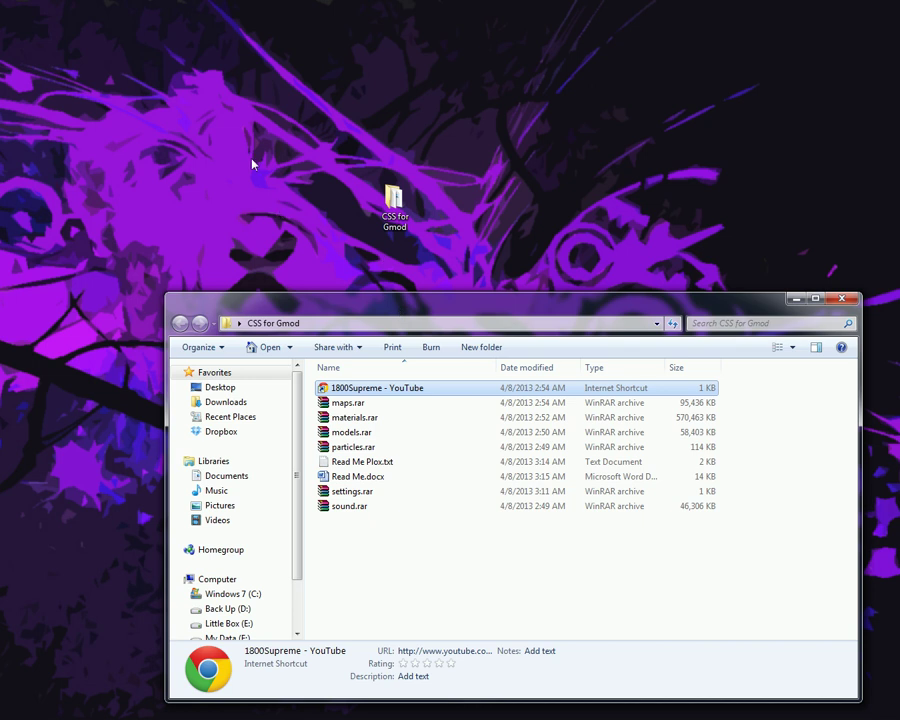
left_click(191, 124)
right_click(165, 137)
mouse_move(211, 335)
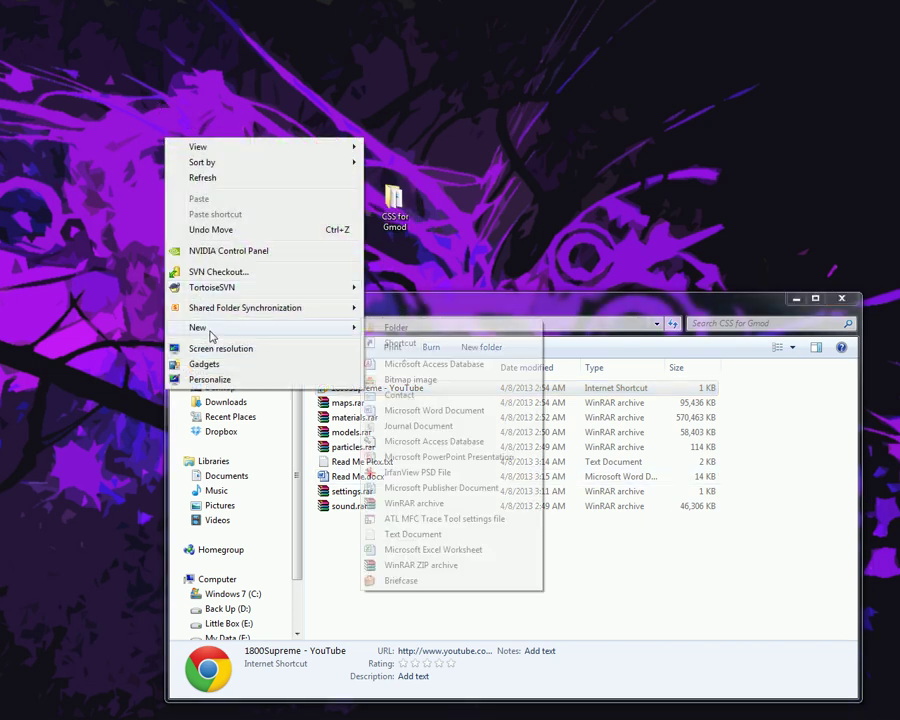
left_click(396, 327)
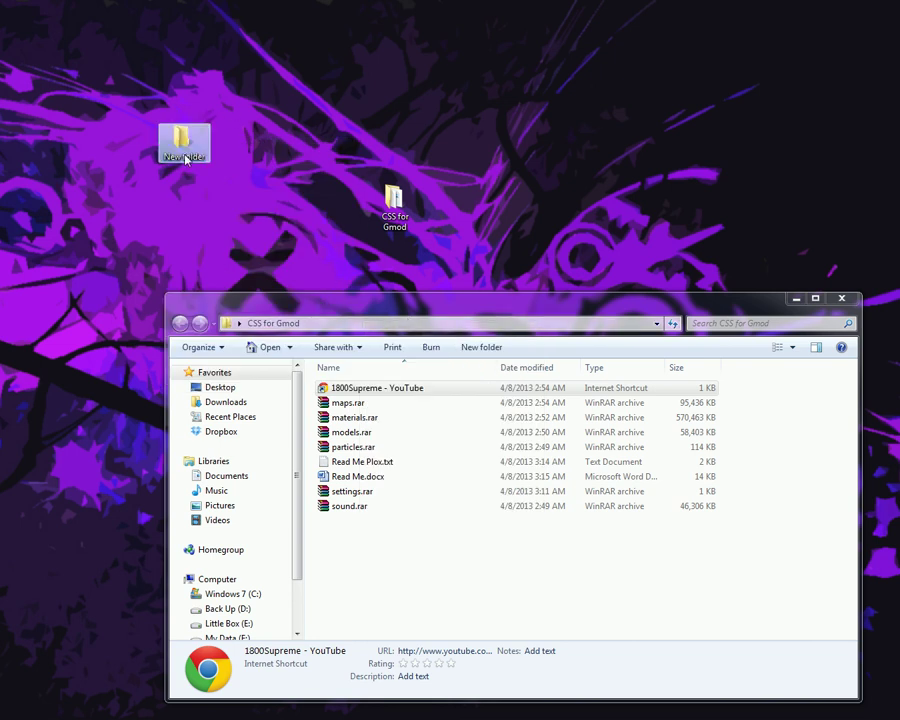
left_click_drag(185, 156, 238, 98)
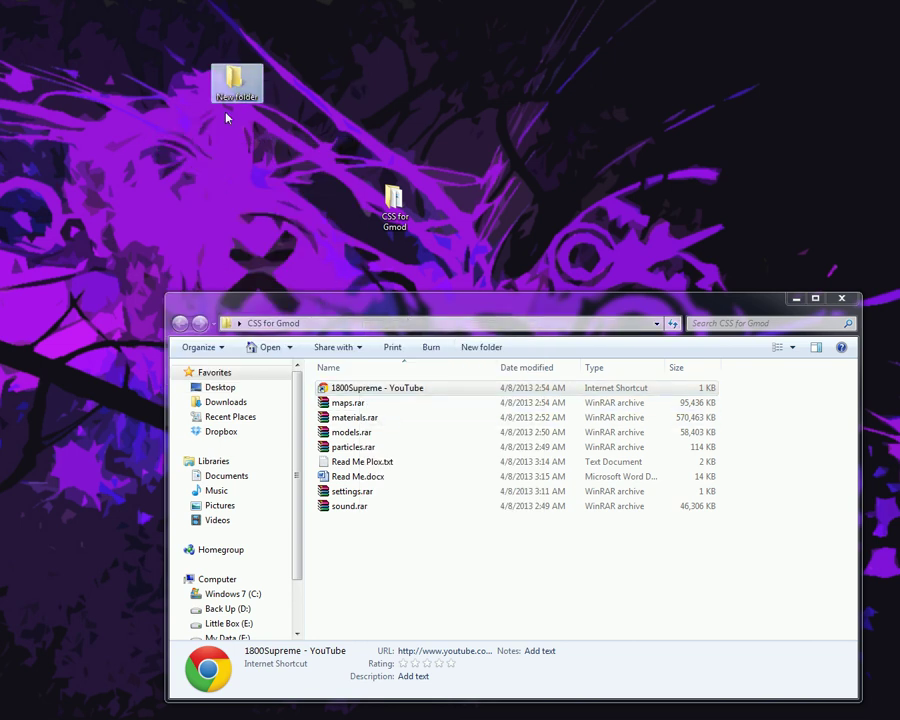
left_click_drag(394, 200, 764, 142)
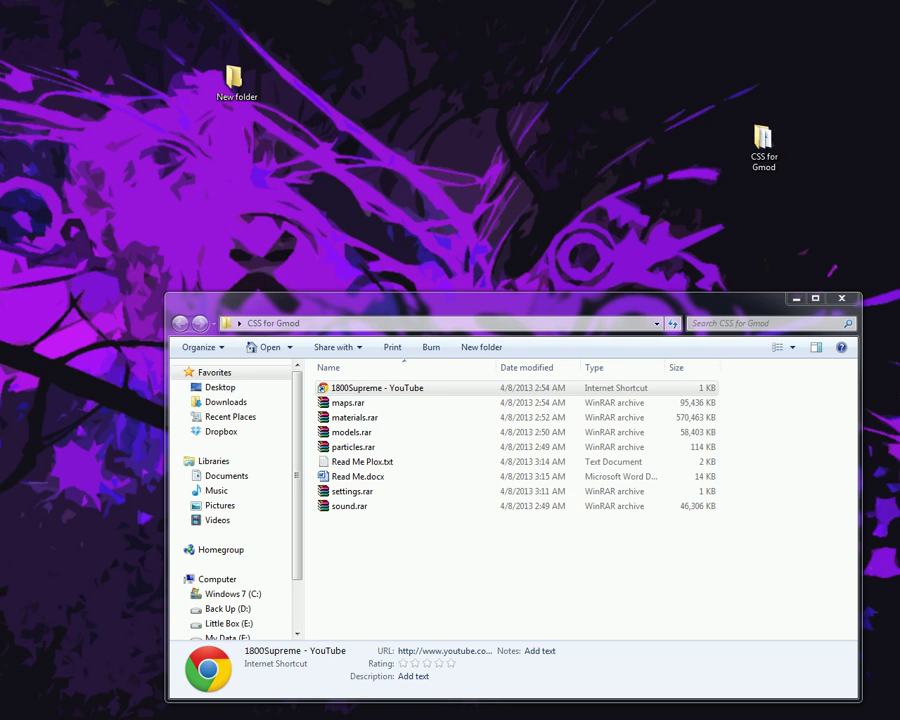
Extract the maps folder from maps.rar into New folder on the desktop and open New folder
left_click(374, 404)
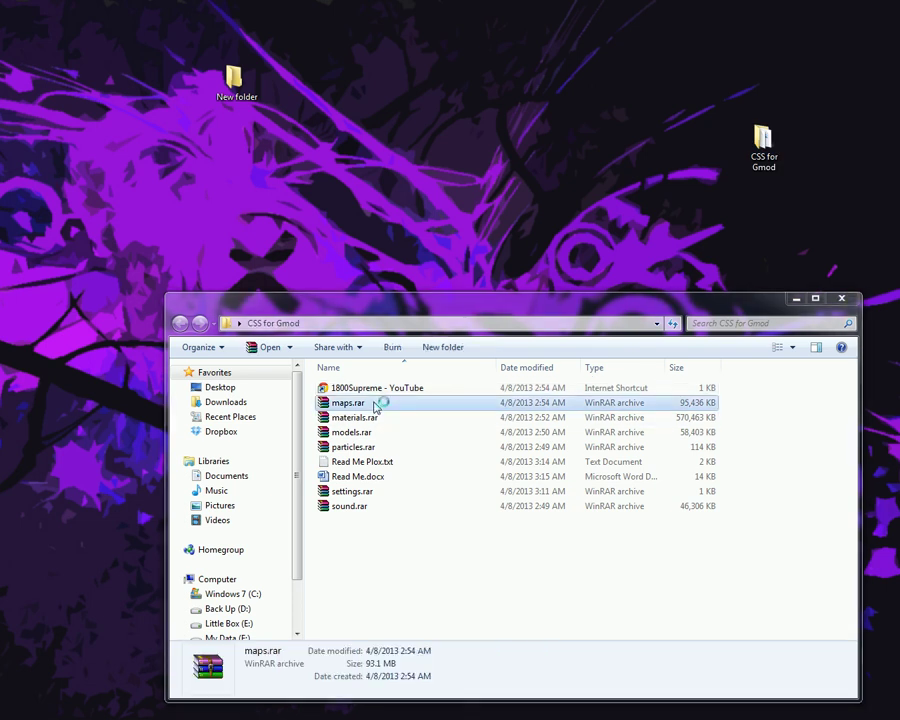
left_click_drag(898, 306, 470, 310)
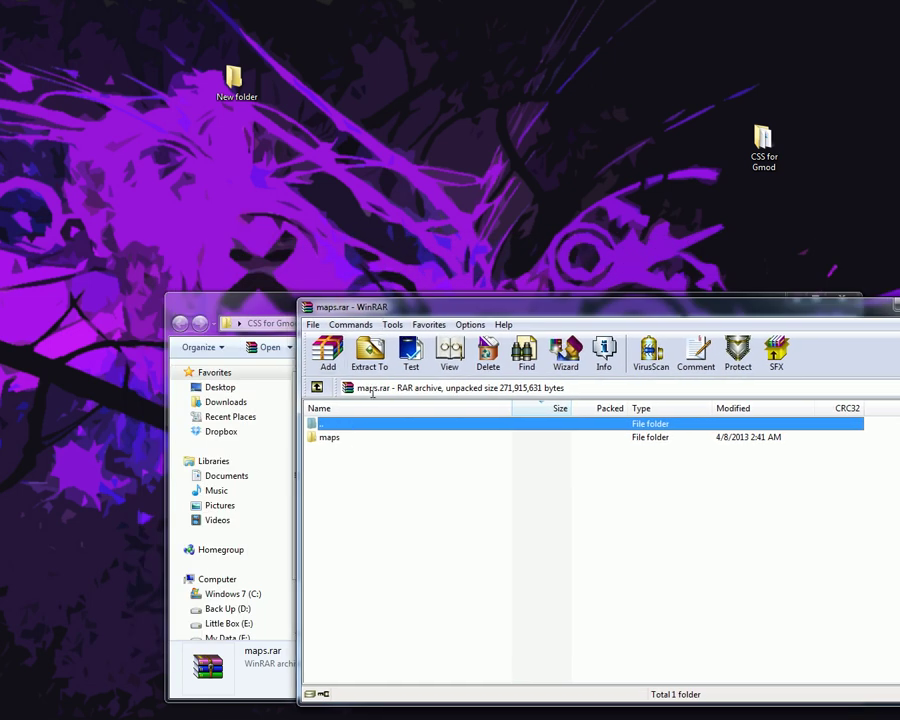
left_click_drag(335, 440, 590, 607)
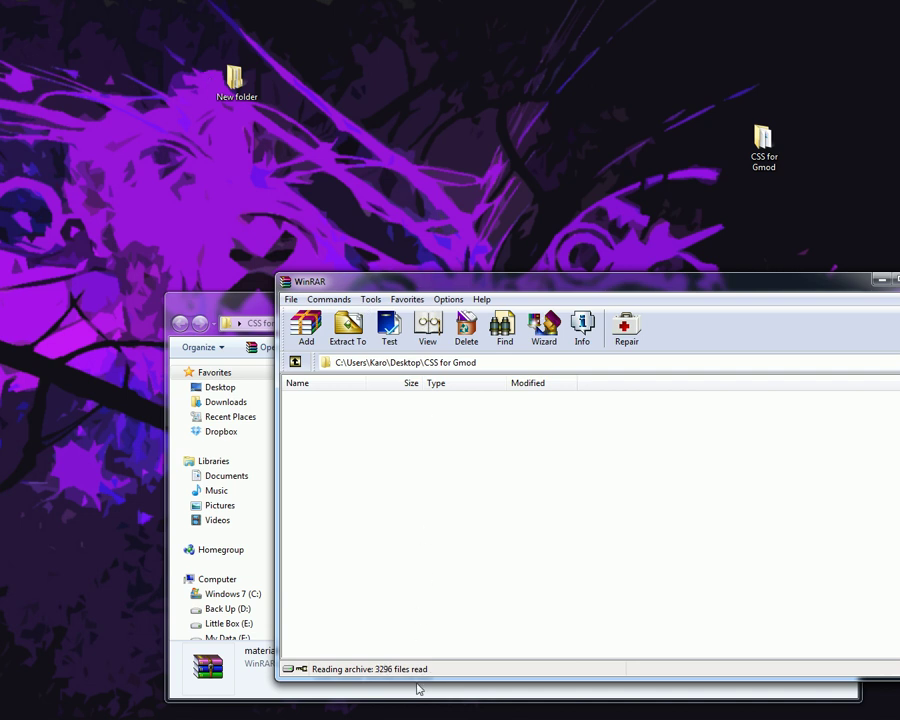
double_click(236, 80)
left_click_drag(327, 96, 556, 26)
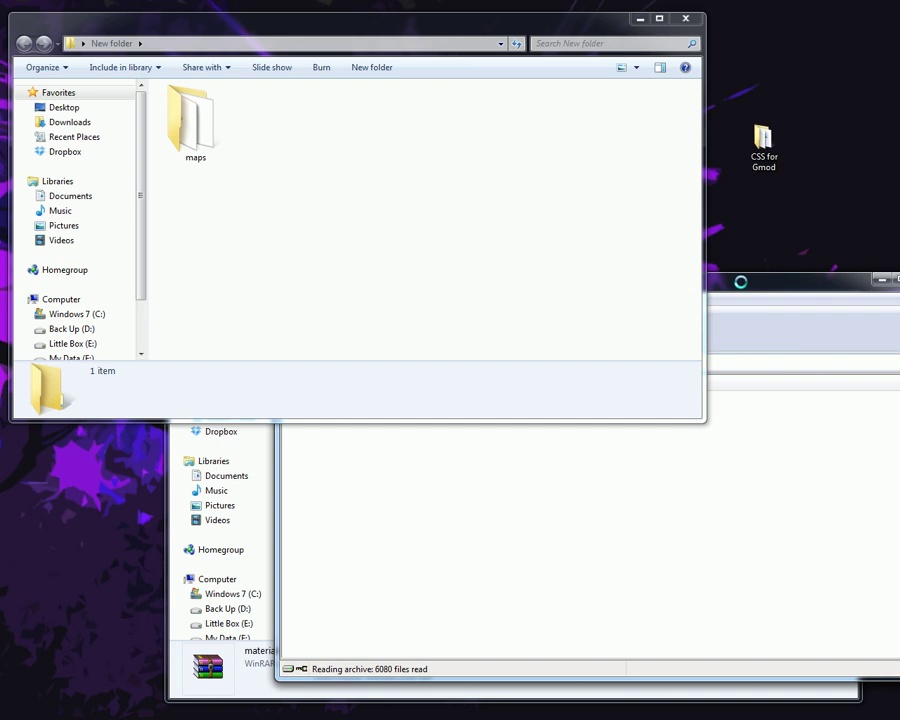
Extract the materials folder from materials.rar into New folder and close the archive
left_click(740, 282)
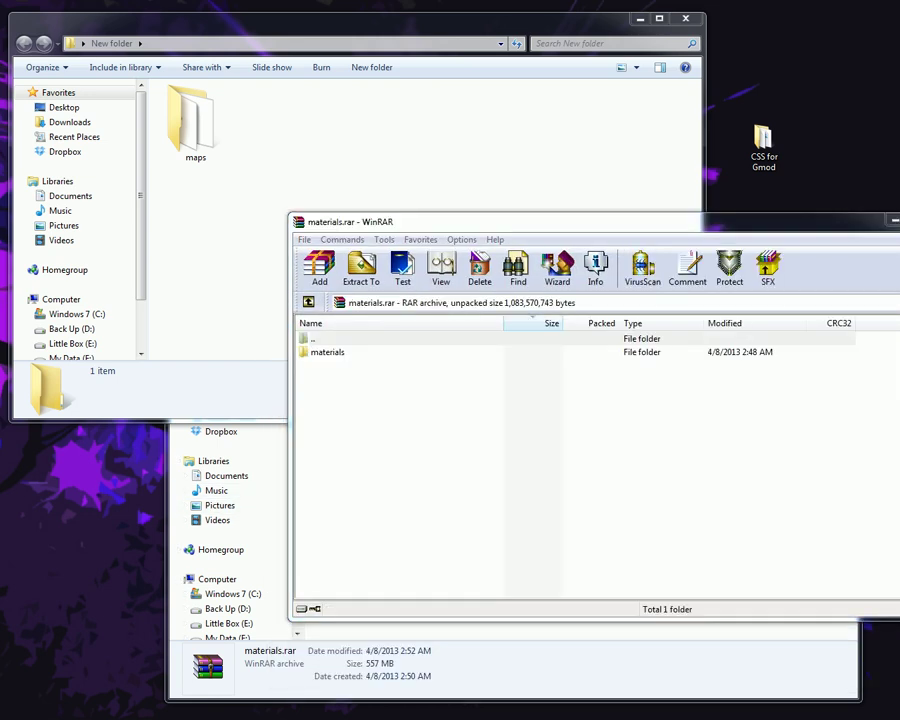
left_click(325, 354)
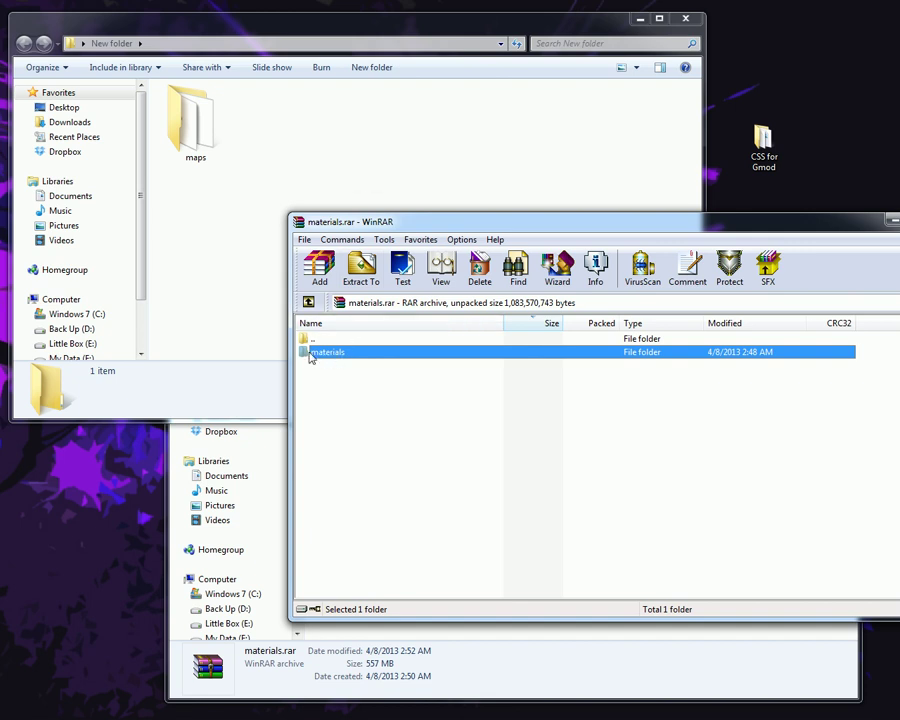
left_click_drag(347, 316, 372, 161)
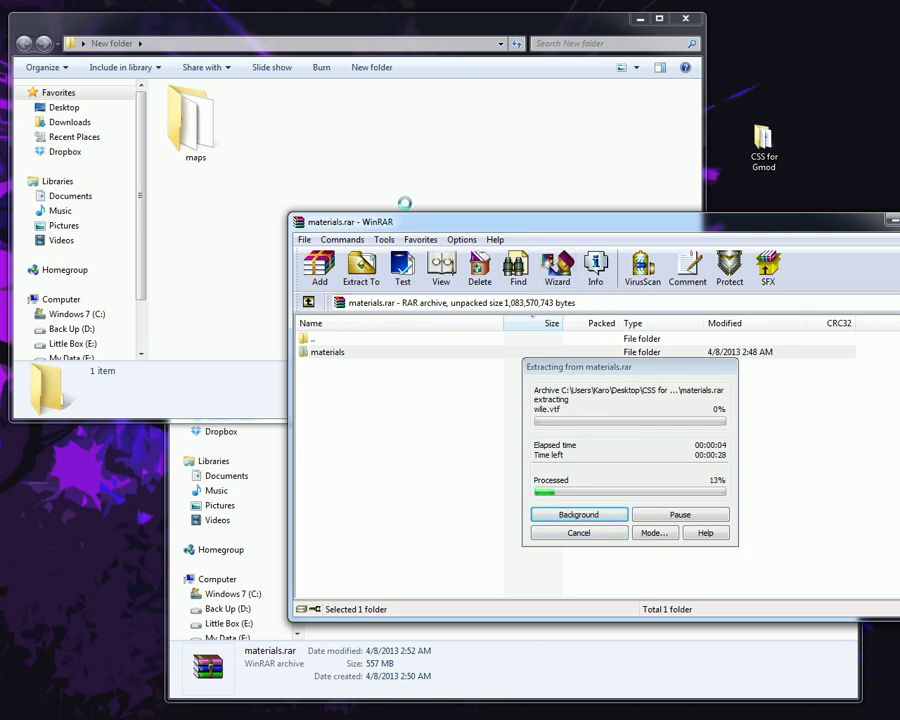
left_click(125, 405)
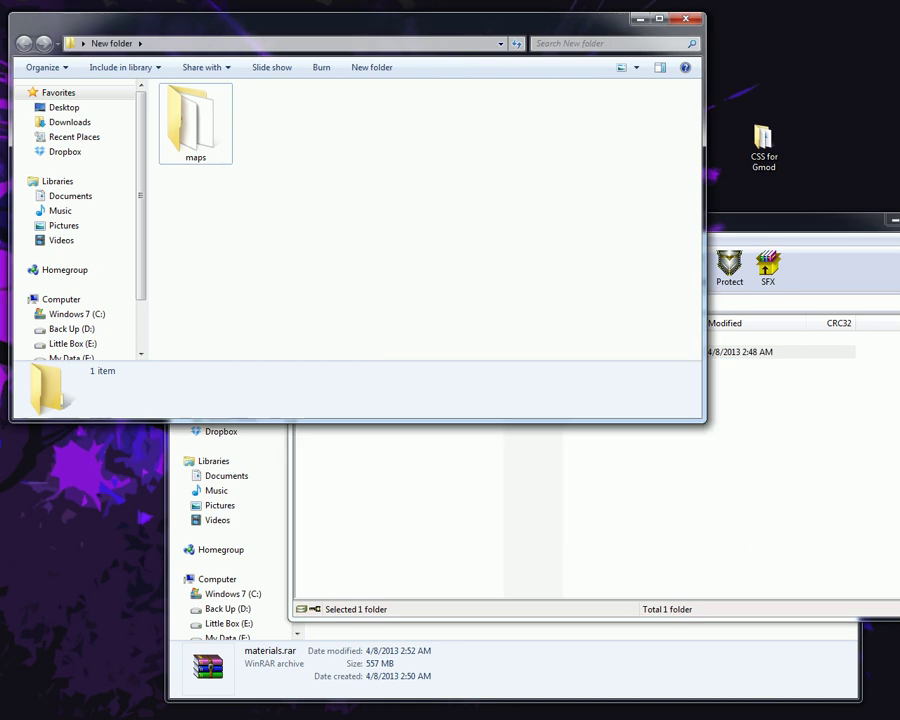
left_click(554, 473)
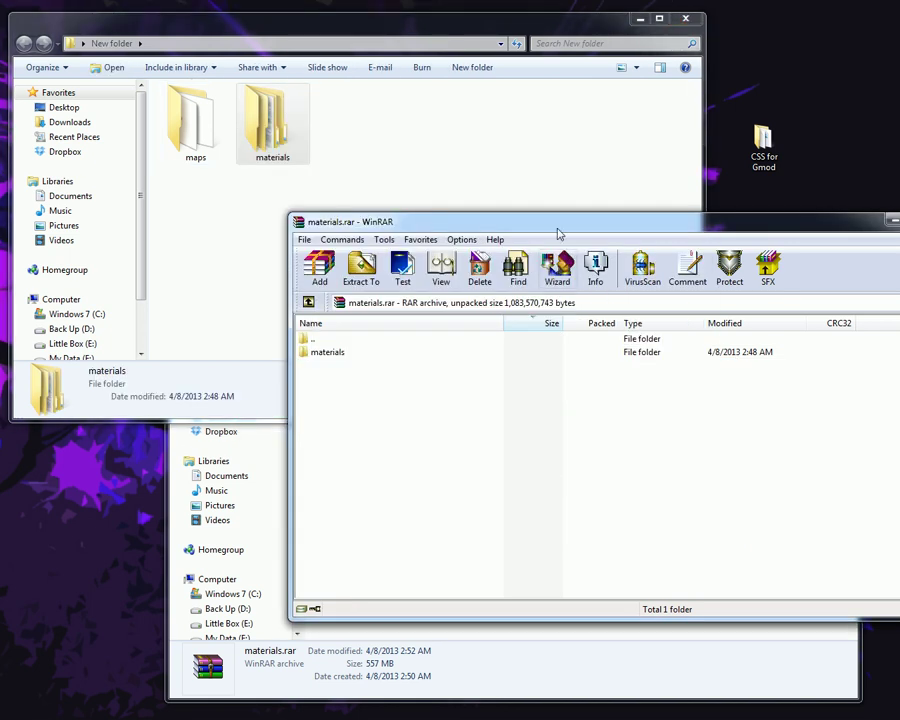
left_click_drag(557, 229, 557, 478)
left_click(476, 209)
left_click_drag(801, 476, 738, 283)
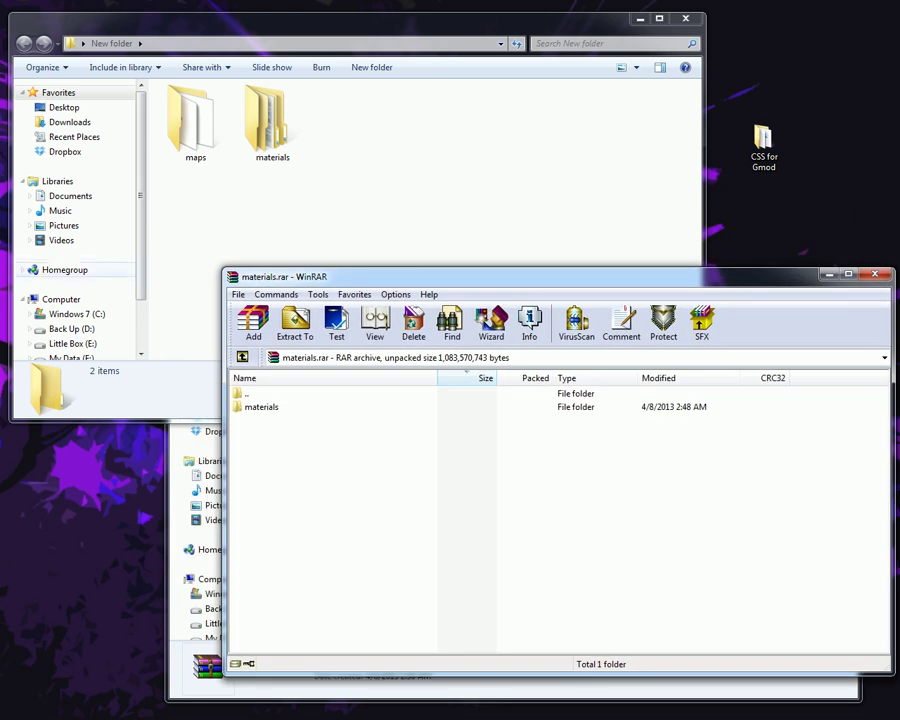
left_click(874, 274)
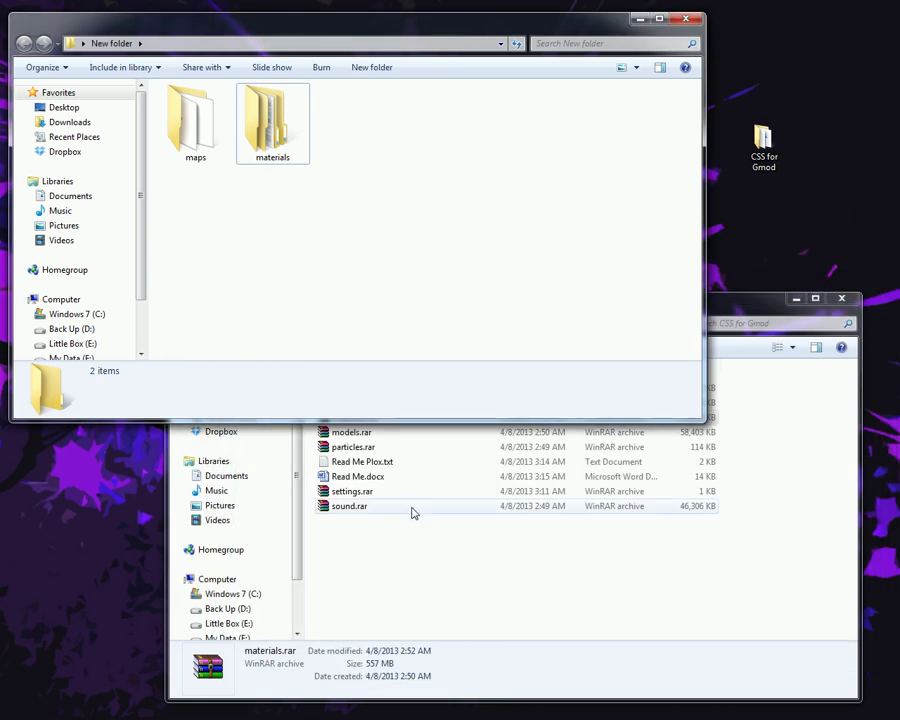
Extract the models, particles, settings and sound folders from their archives into New folder
left_click(408, 530)
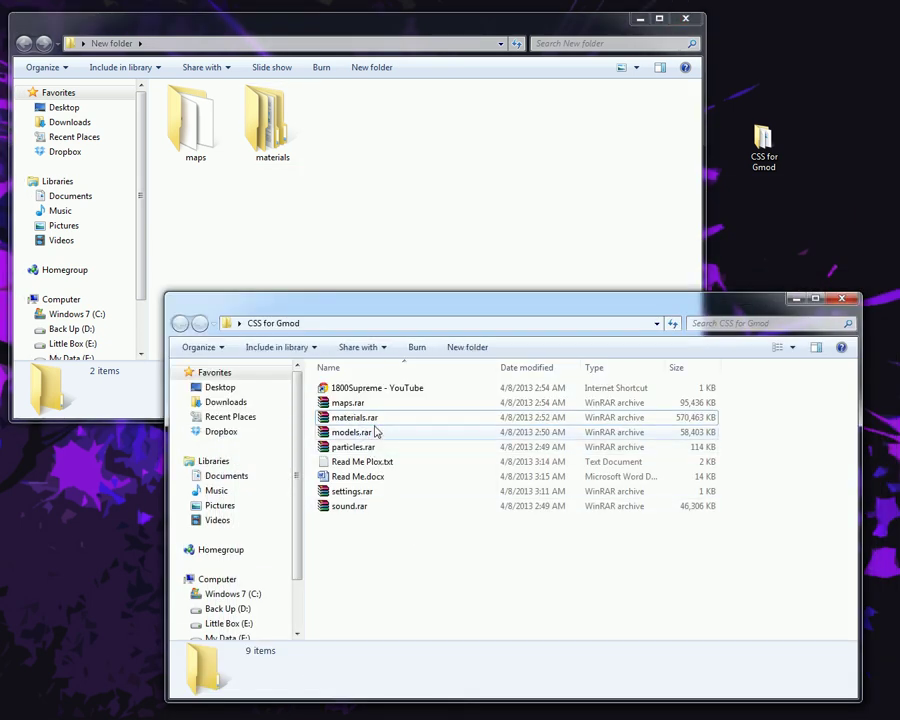
left_click(352, 491)
Check the extracted maps, materials, models, particles, settings and sound folders against the archives in CSS for Gmod
left_click(195, 120)
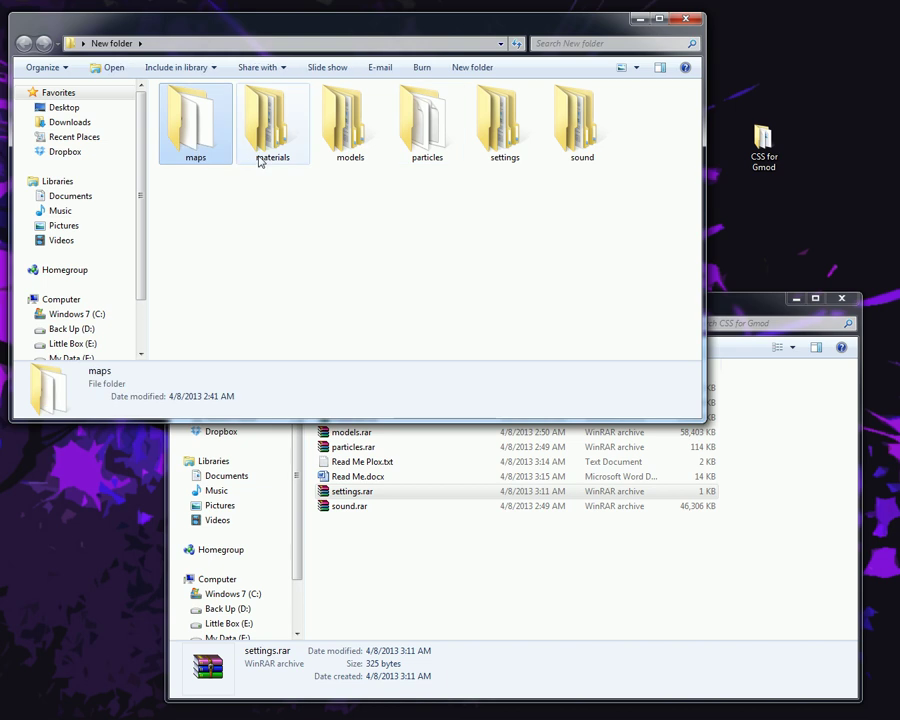
left_click(279, 150)
left_click(350, 130)
left_click(427, 130)
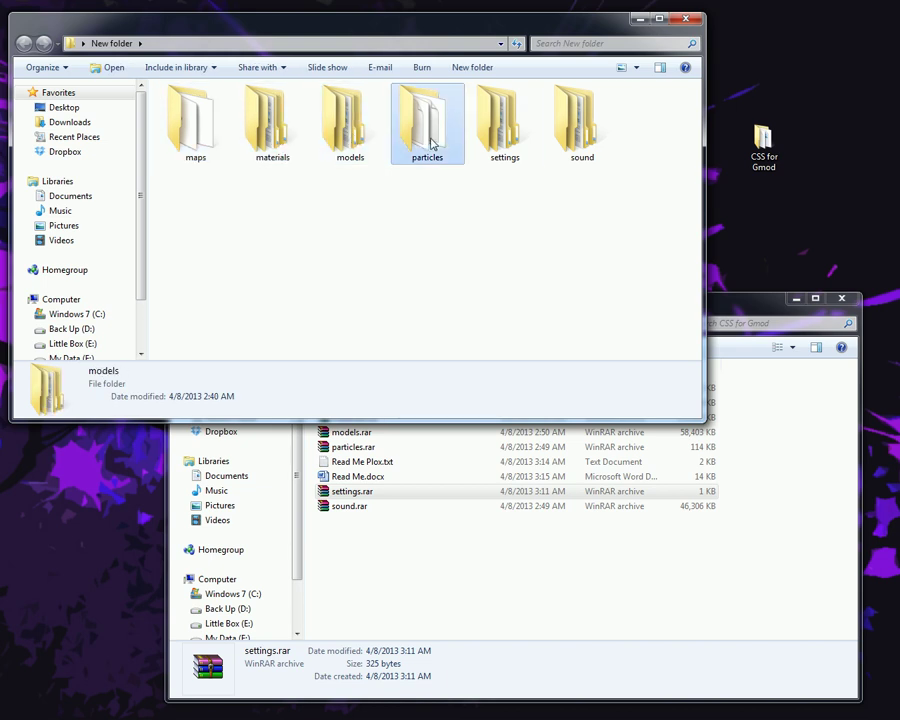
left_click(513, 147)
left_click(598, 148)
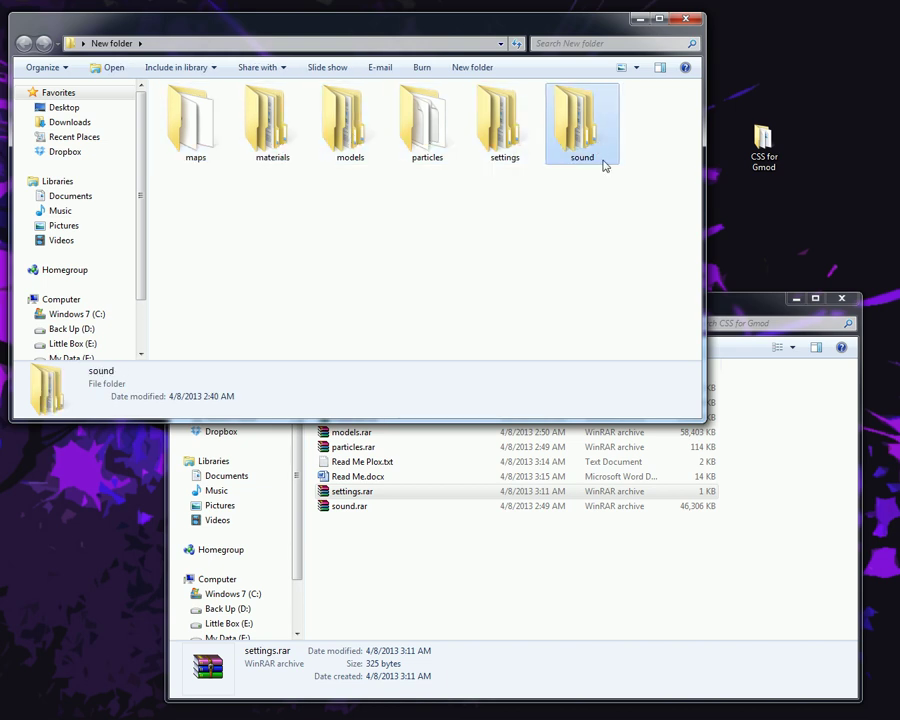
left_click_drag(738, 308, 734, 206)
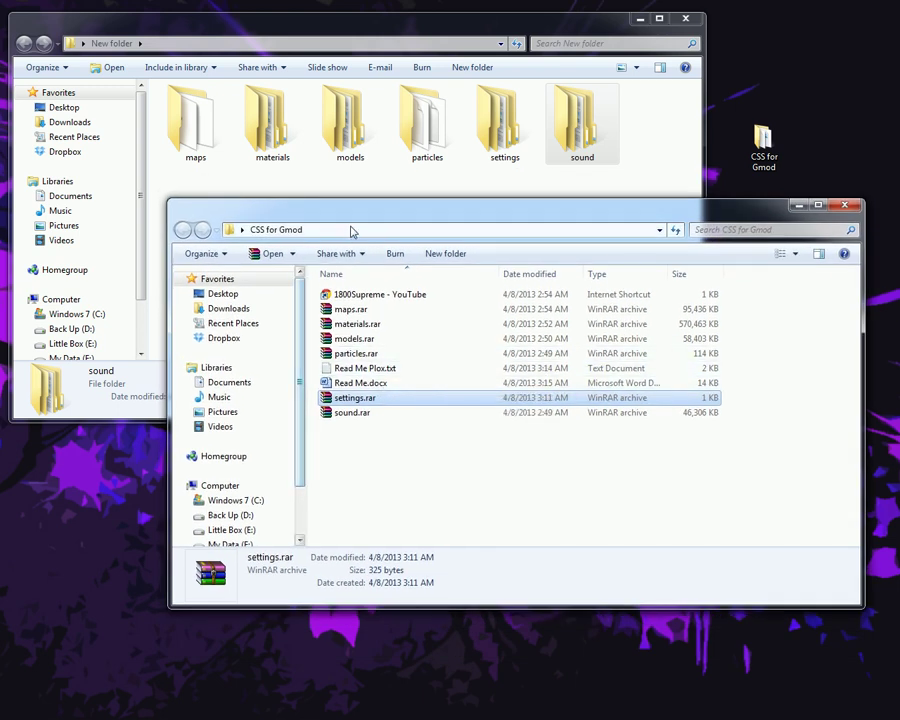
Open the inner garrysmod folder from the account folder in D:\Games\Steam\steamapps and place its window below the folders in New folder
left_click_drag(301, 327, 287, 396)
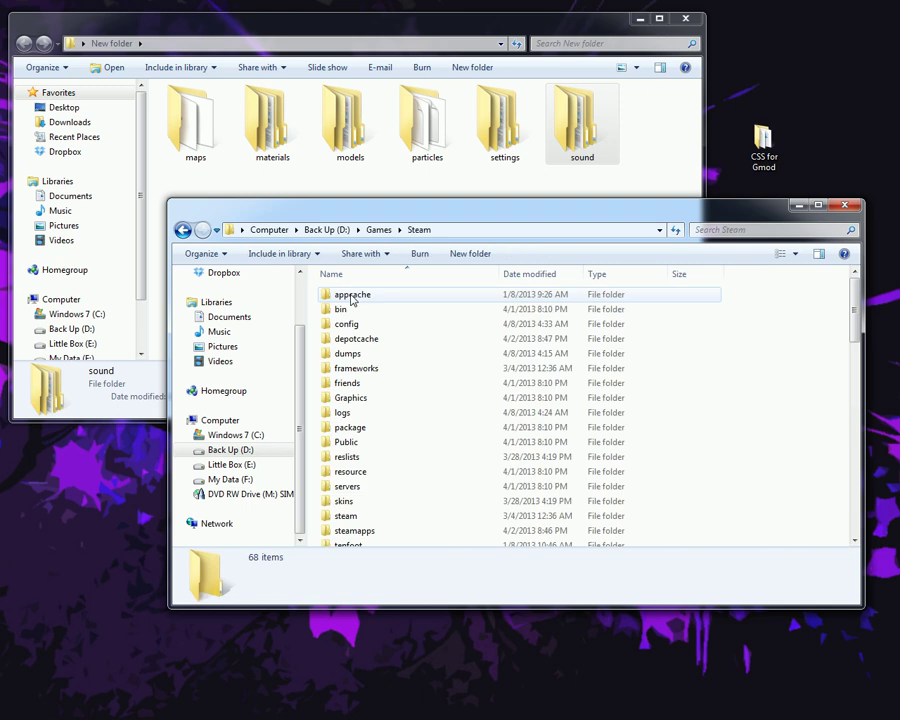
double_click(372, 531)
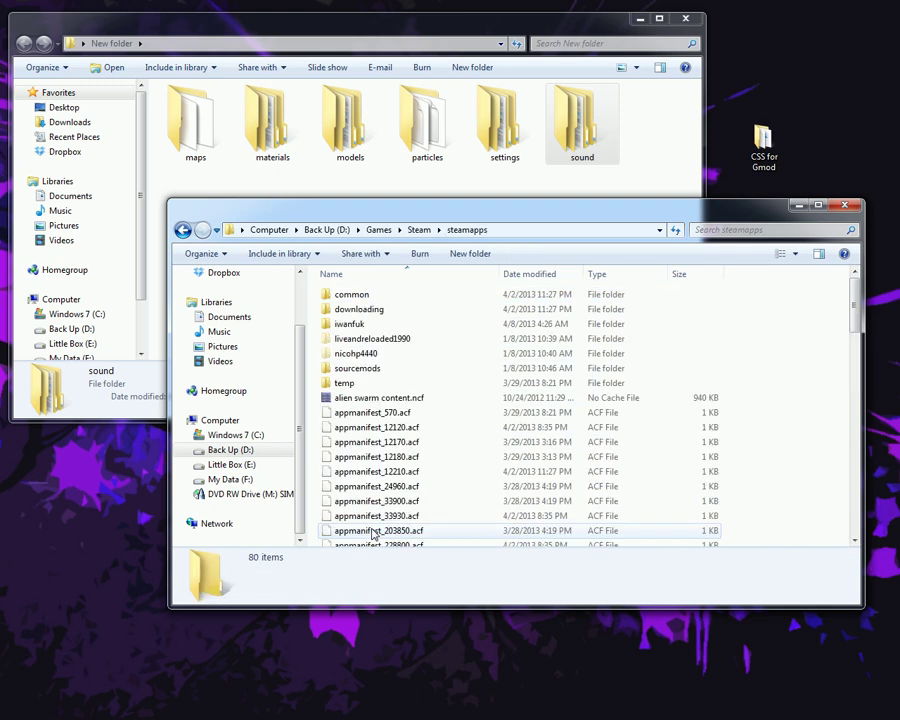
double_click(347, 324)
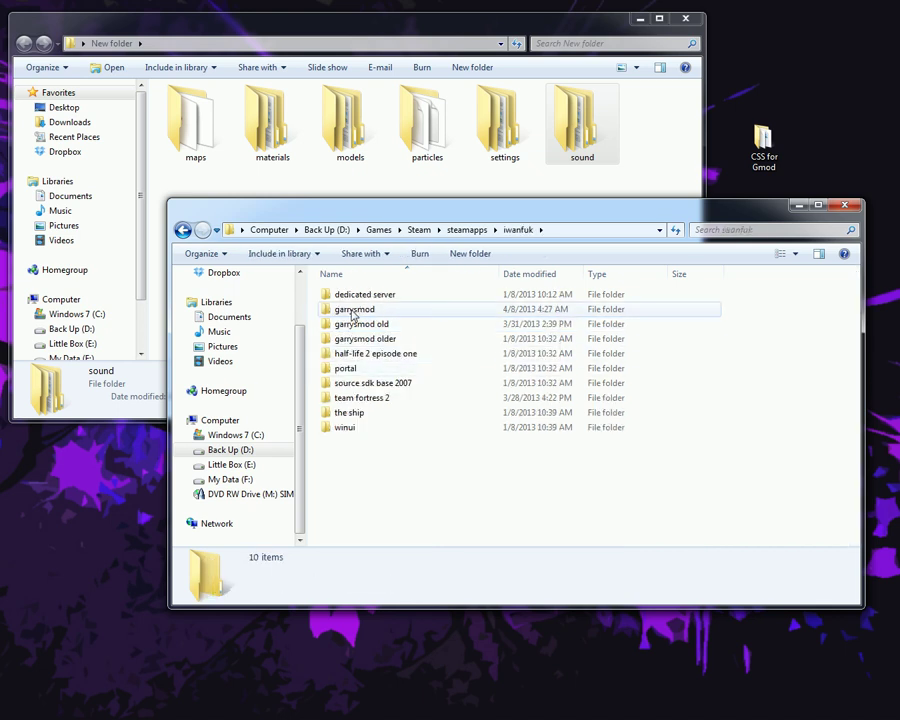
double_click(392, 315)
left_click_drag(632, 191, 274, 182)
left_click(274, 182)
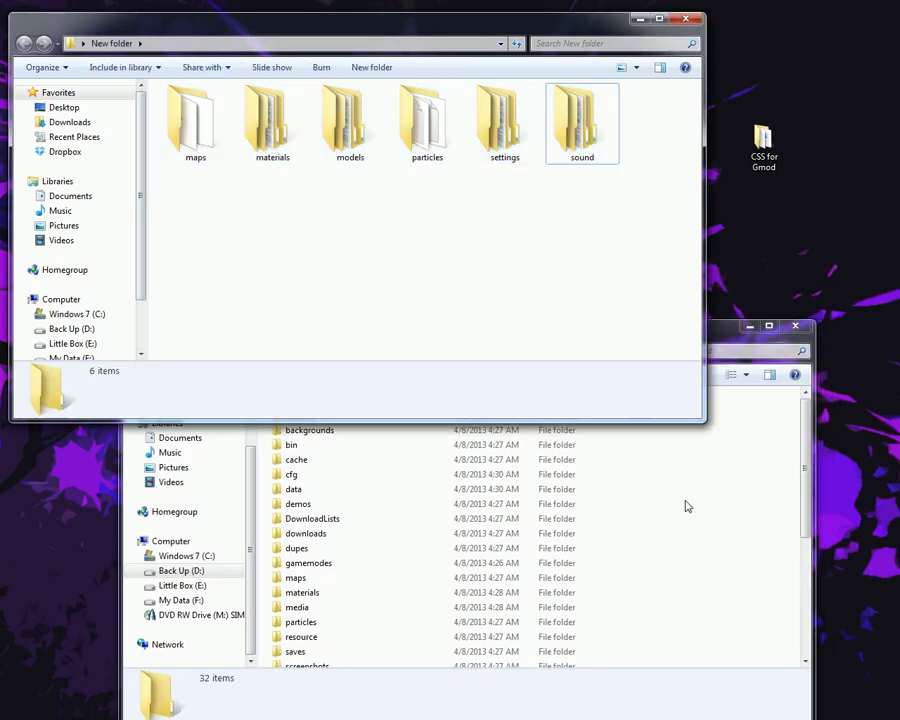
left_click(682, 502)
scroll(610, 485, "down", 1)
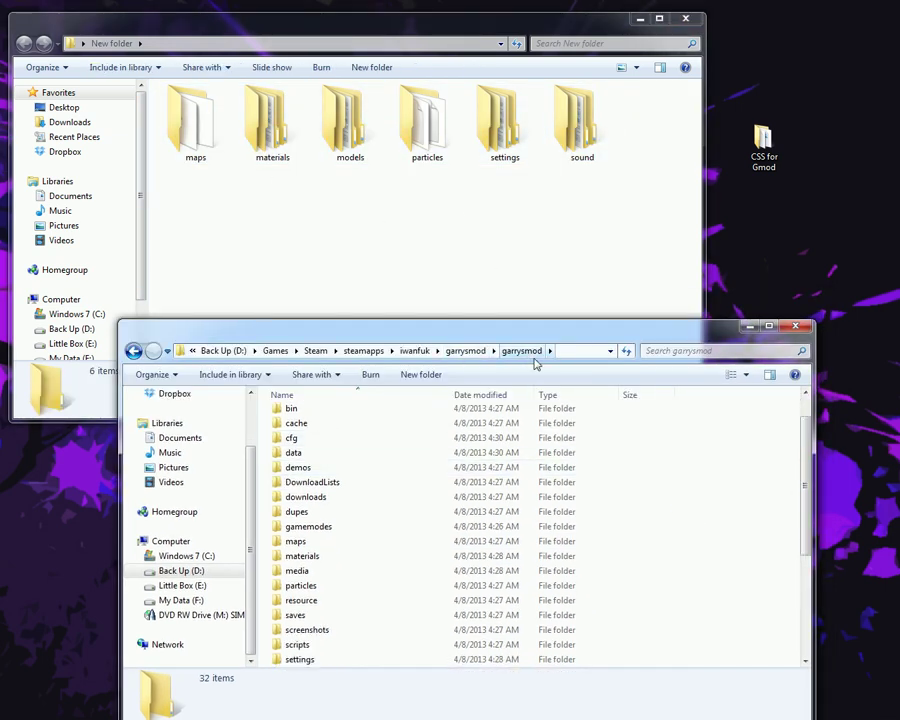
scroll(682, 531, "down", 2)
scroll(675, 520, "up", 3)
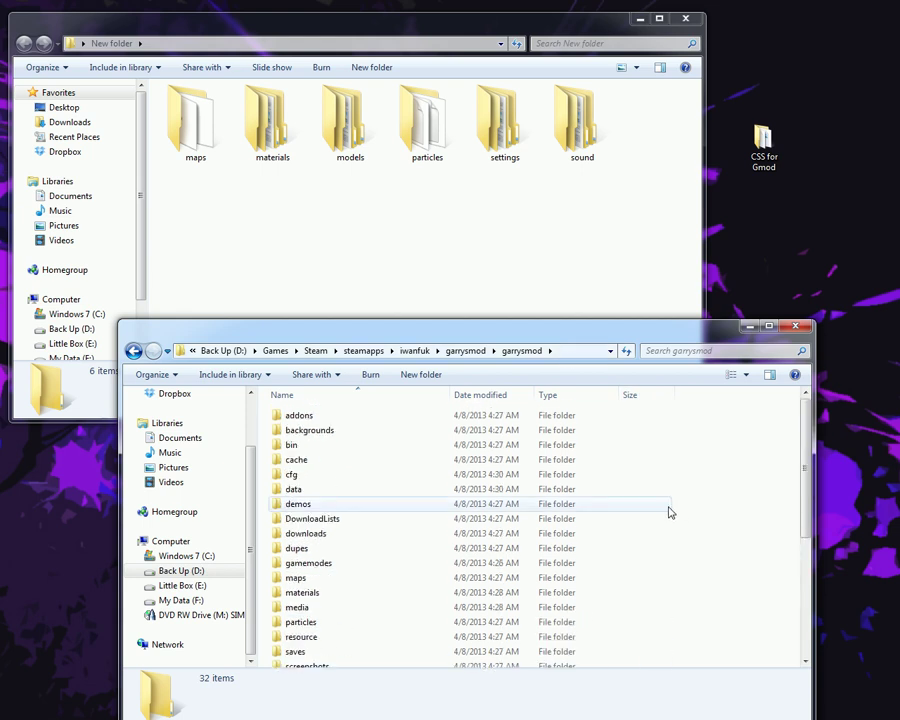
left_click_drag(497, 337, 467, 257)
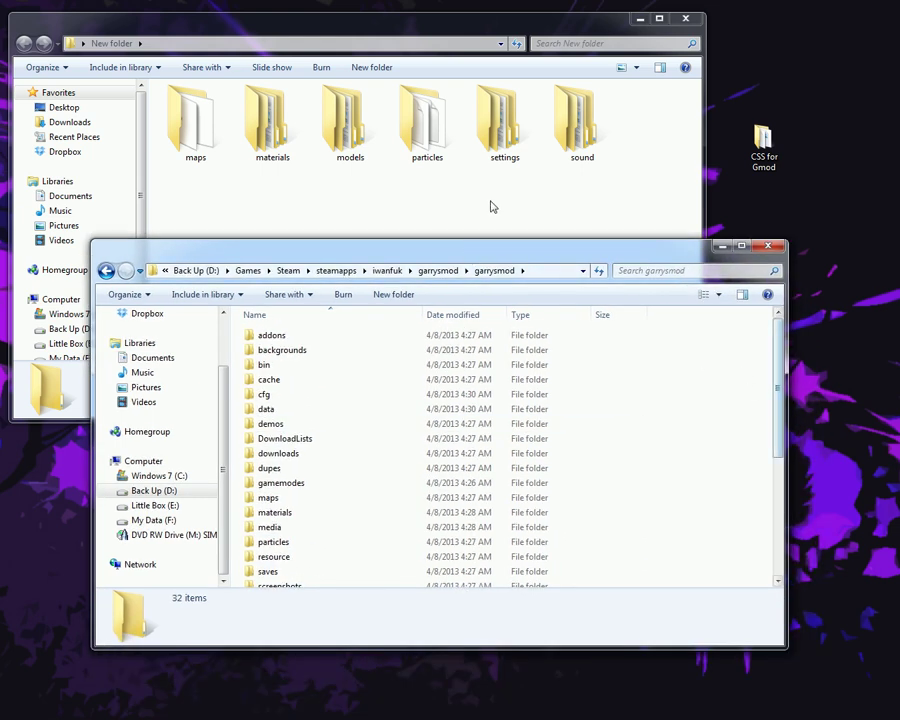
Copy the maps folder into the inner garrysmod folder, merging maps and soundcache and replacing the three conflicting cache files
left_click(195, 148)
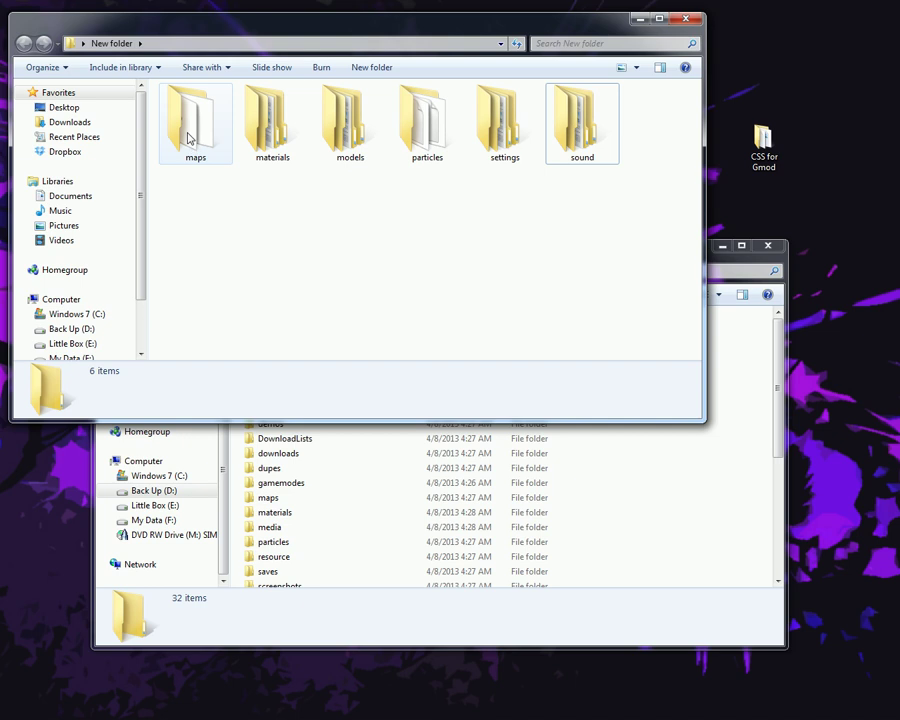
left_click_drag(186, 132, 709, 492)
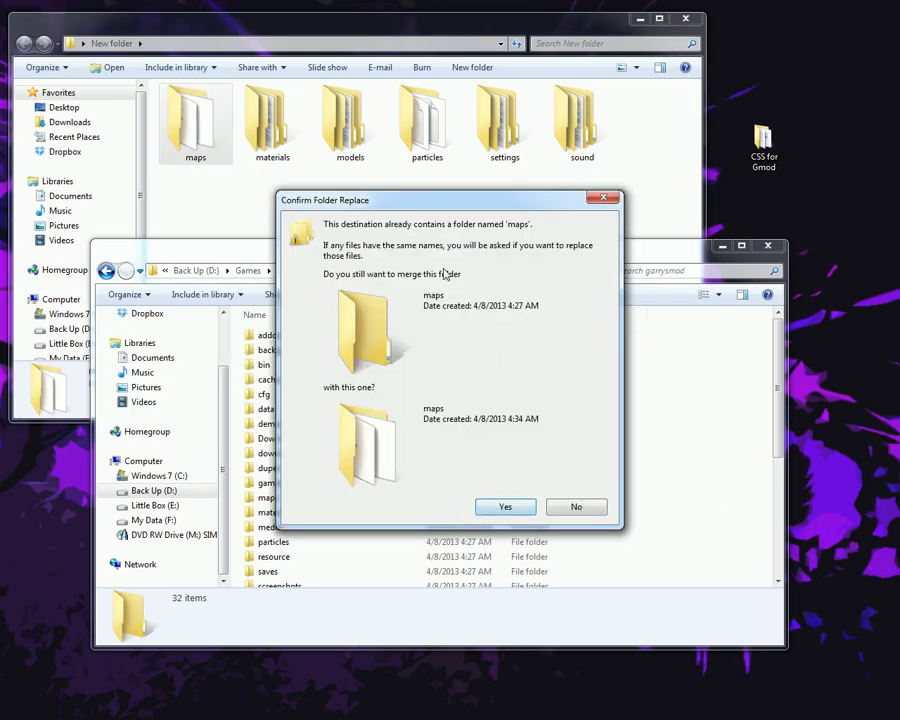
left_click(519, 508)
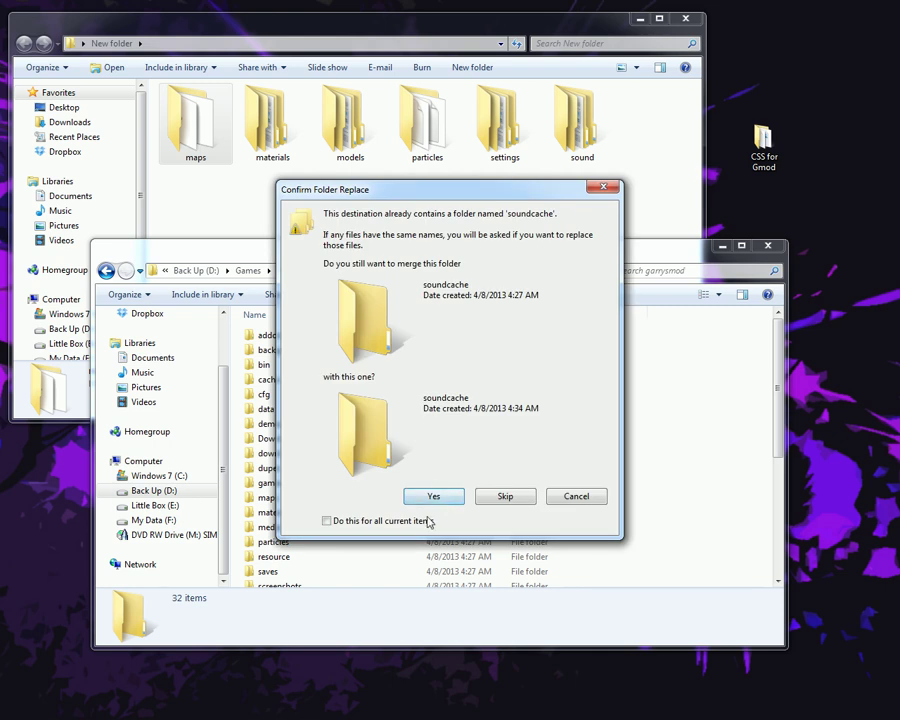
left_click(433, 497)
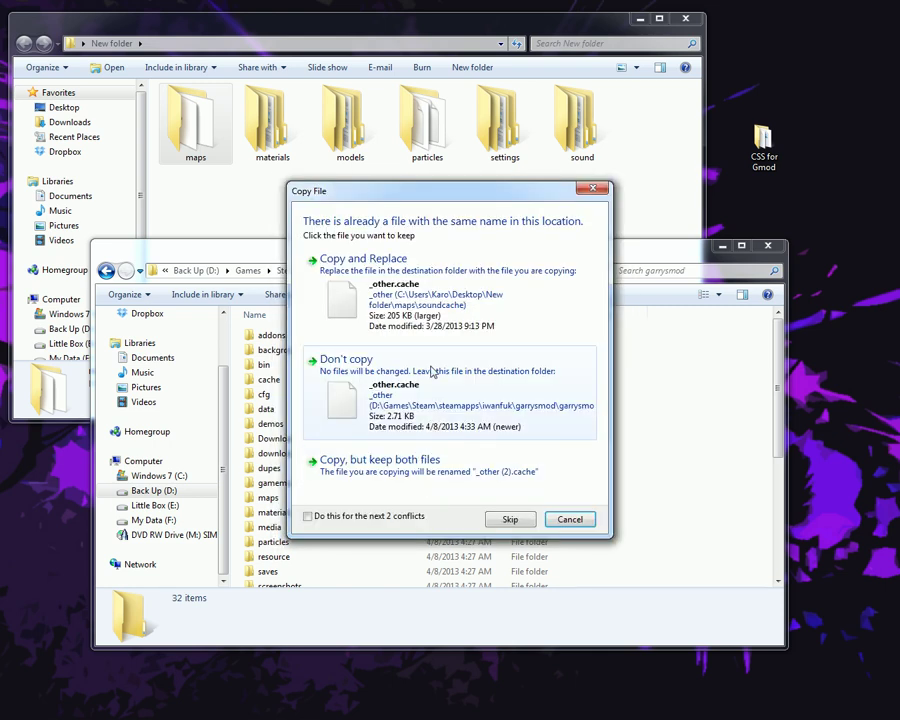
left_click(418, 313)
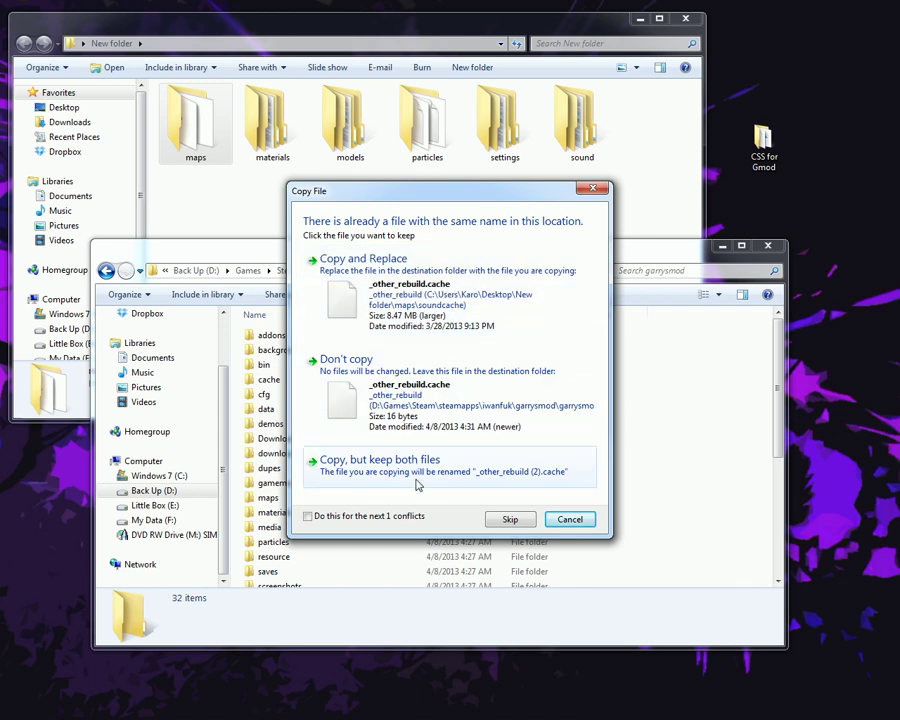
left_click(456, 289)
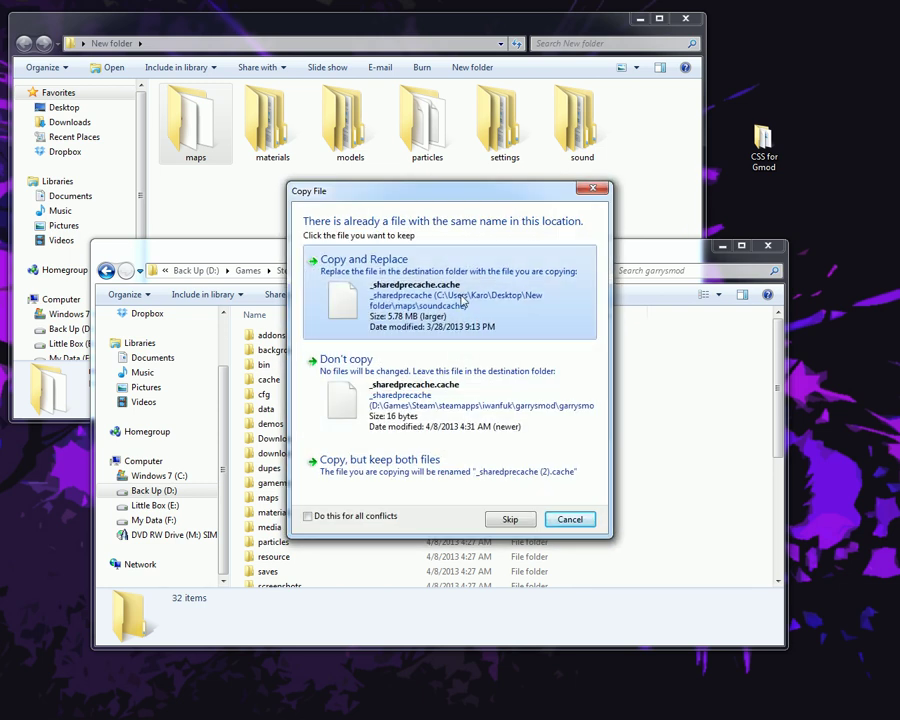
left_click(463, 300)
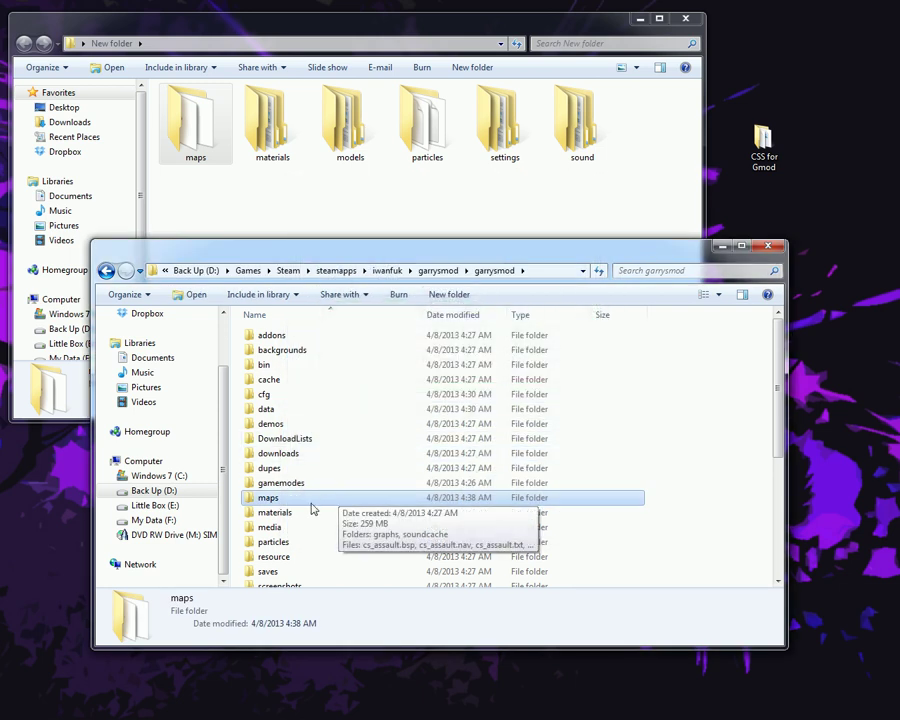
Copy the materials and models folders into the inner garrysmod folder, merging materials with the existing folder
left_click(325, 203)
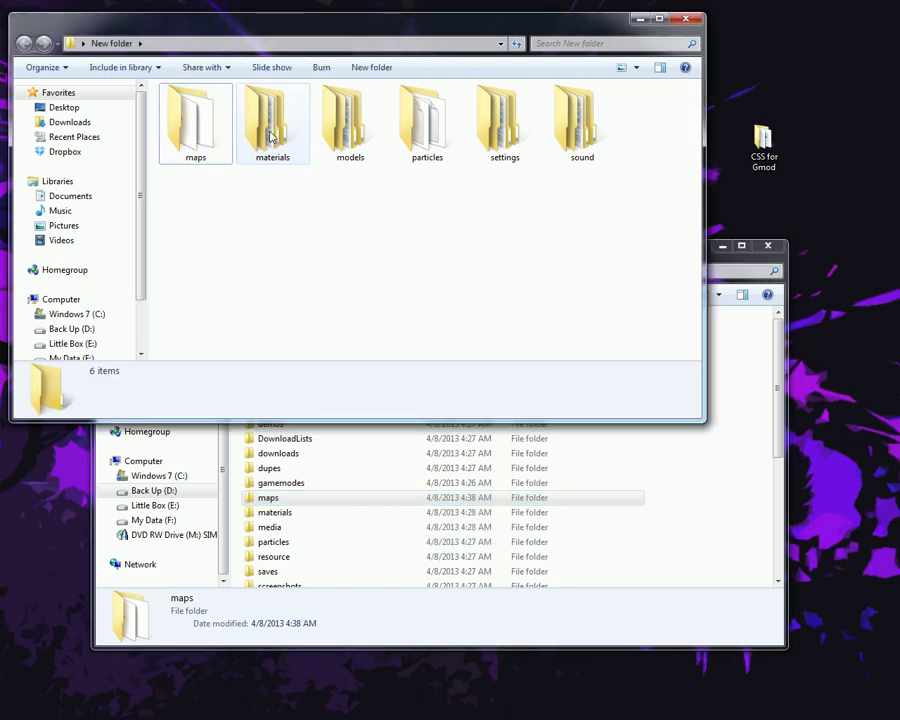
left_click_drag(270, 137, 740, 508)
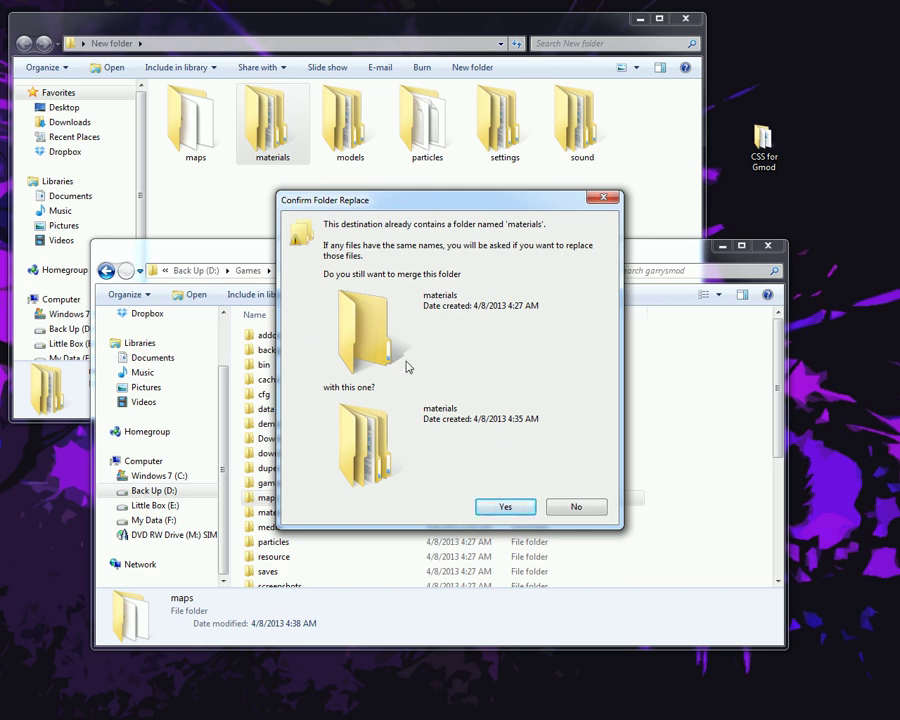
left_click(495, 509)
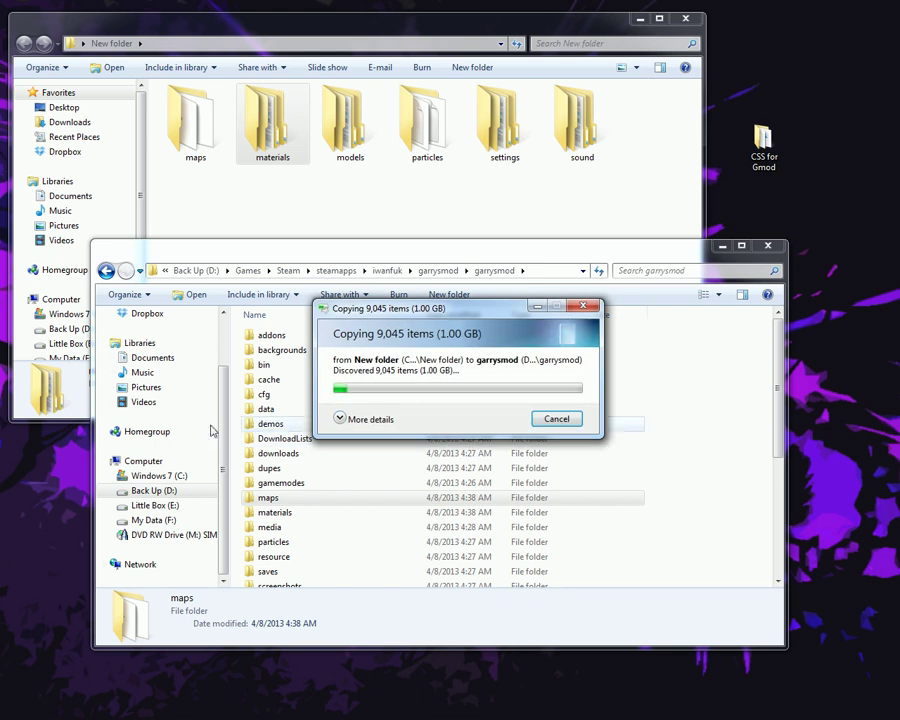
left_click(374, 422)
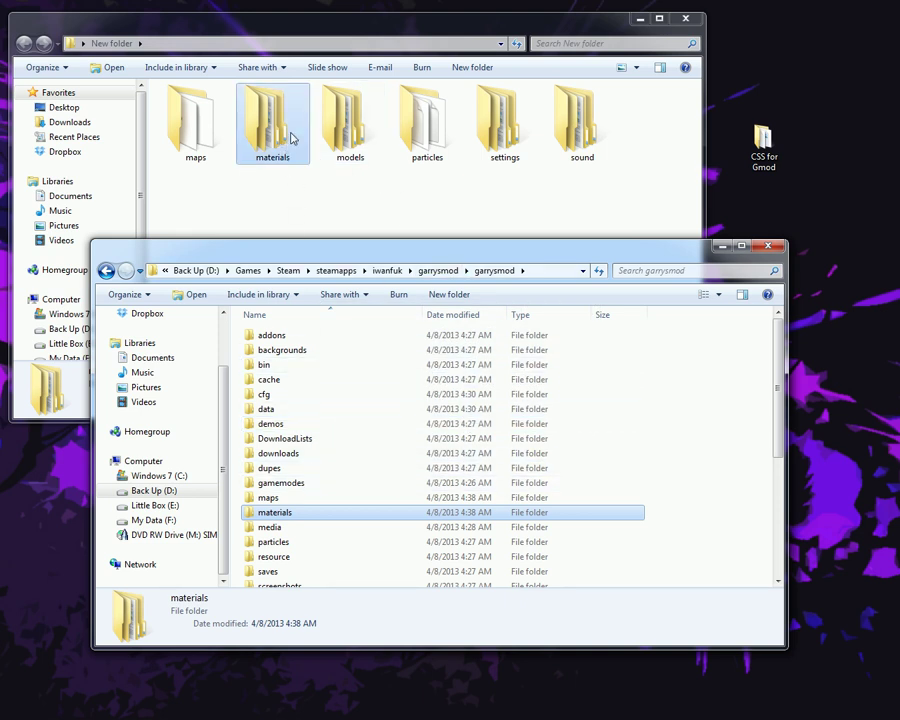
left_click(380, 186)
left_click_drag(350, 130, 290, 450)
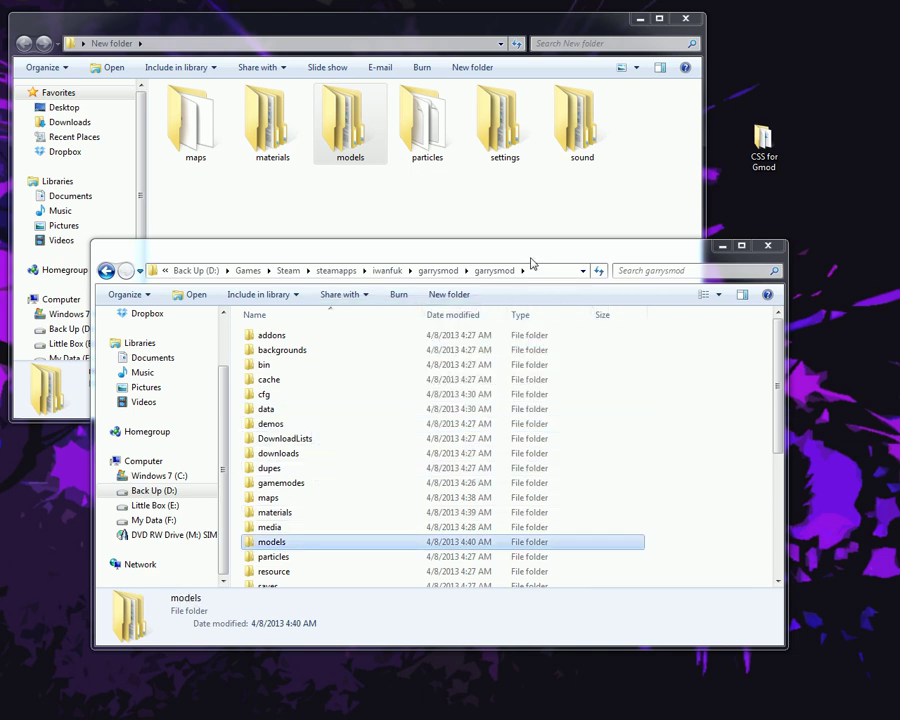
Copy the particles folder into the inner garrysmod folder, merging it with the existing one and replacing blood_impact.pcf
left_click(493, 207)
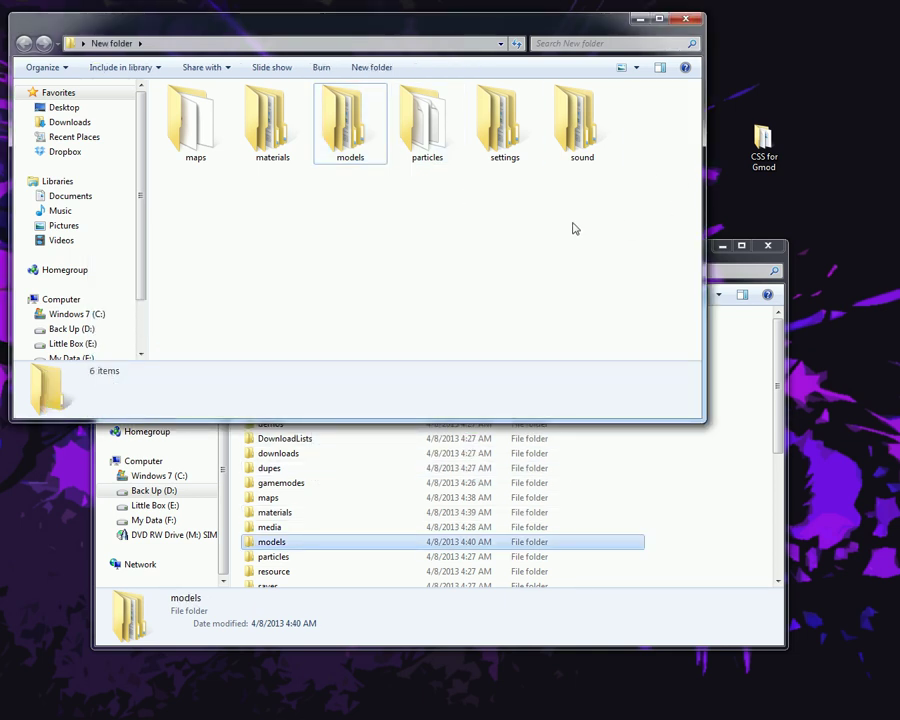
left_click_drag(435, 123, 733, 458)
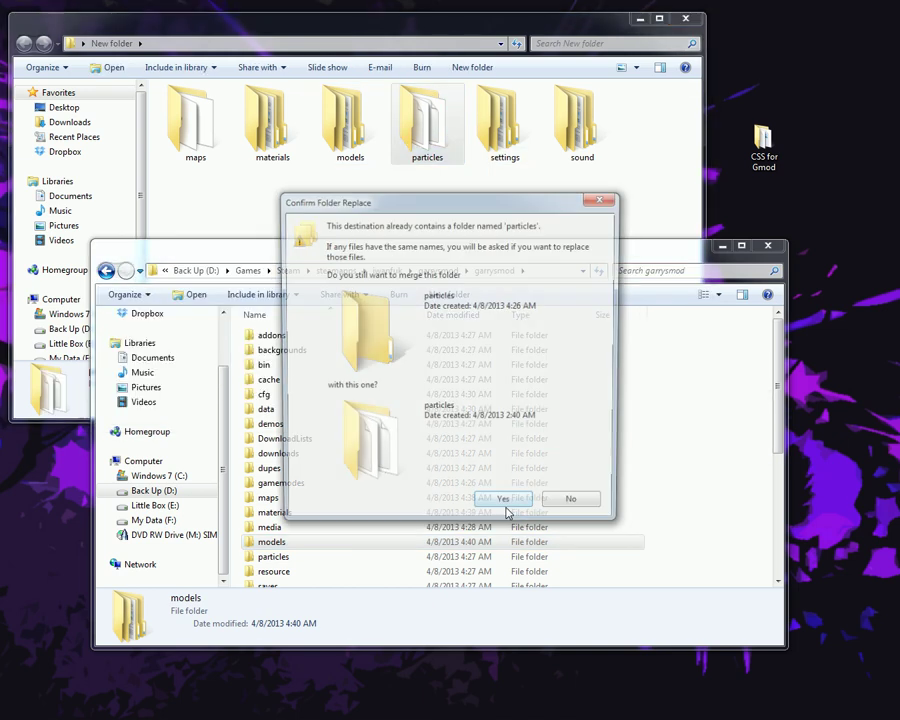
left_click(503, 507)
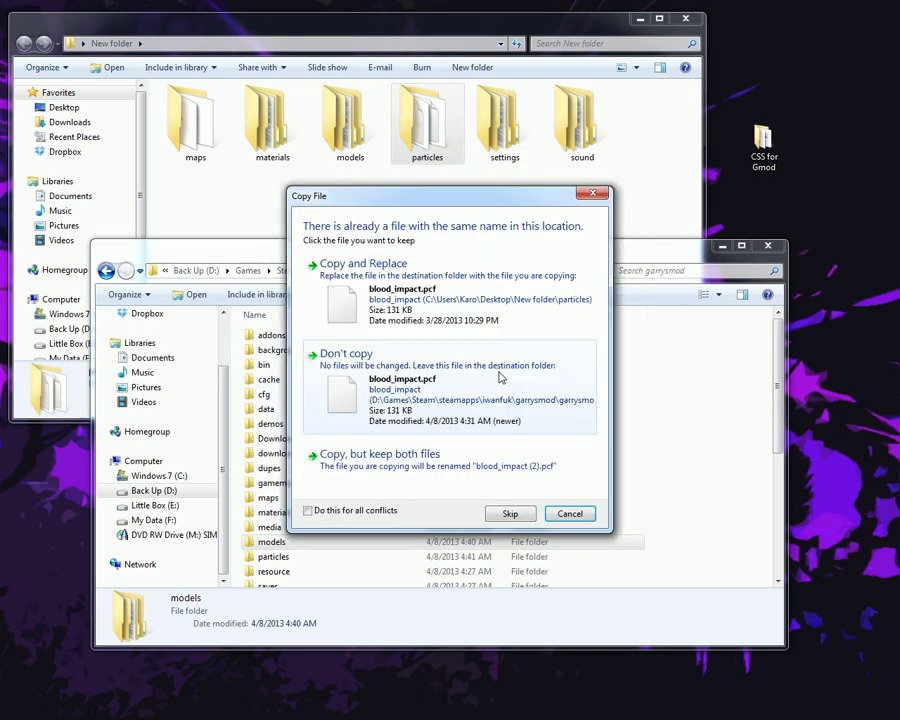
left_click(432, 311)
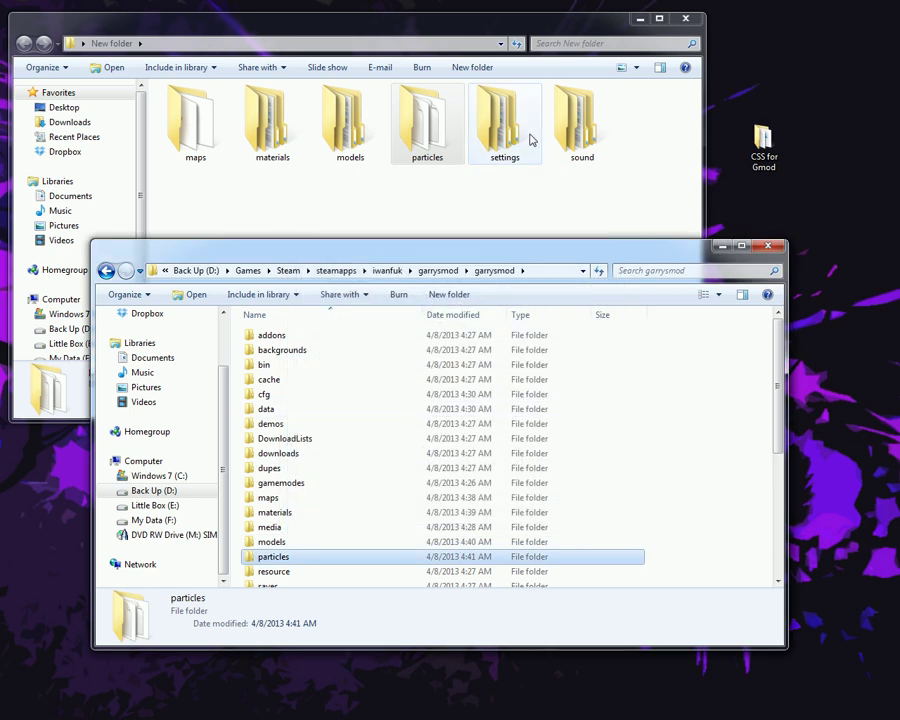
Examine the contents of the settings folder's spawnlist subfolder and return to New folder
left_click(510, 195)
left_click_drag(505, 122, 511, 151)
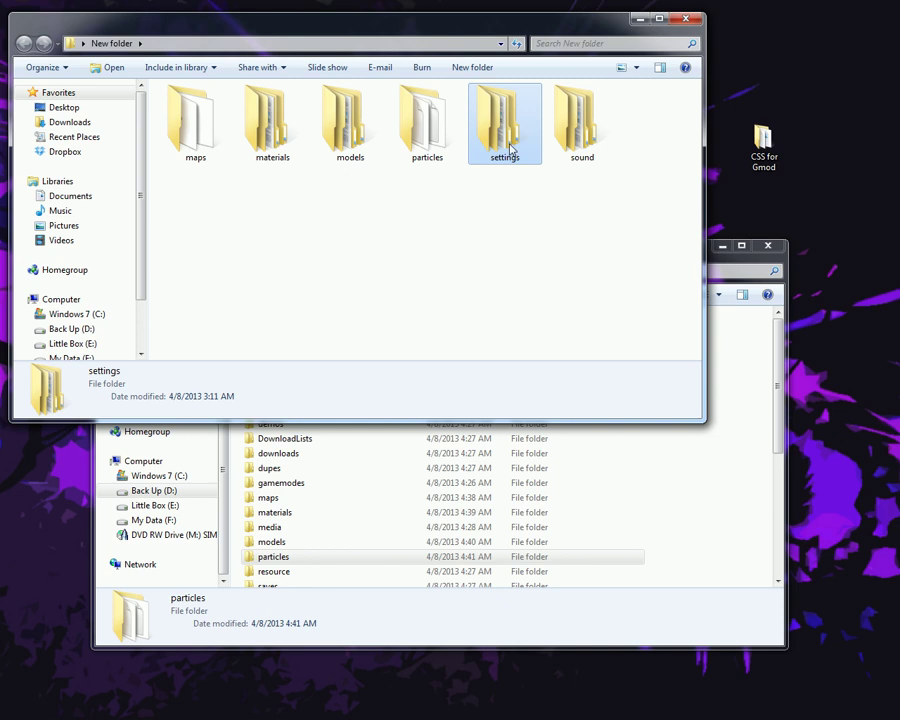
double_click(510, 150)
double_click(205, 110)
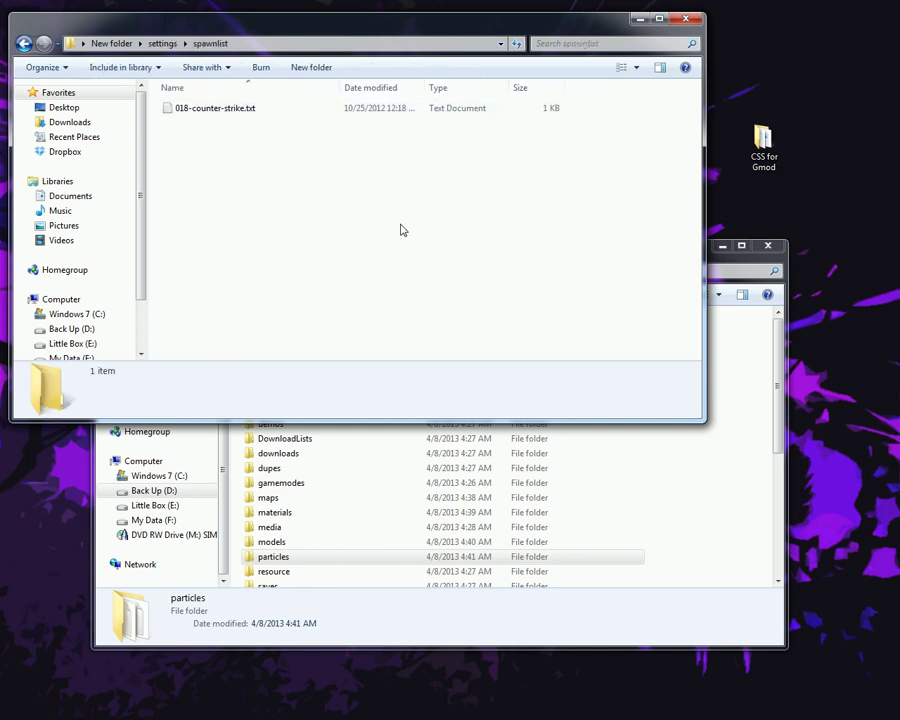
key("BackSpace")
key("BackSpace")
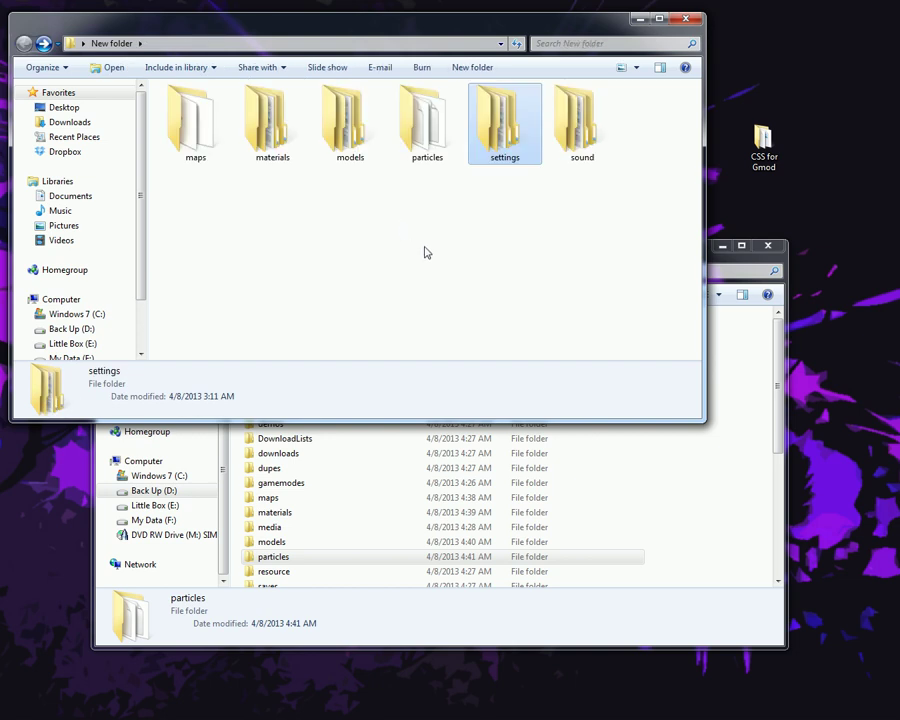